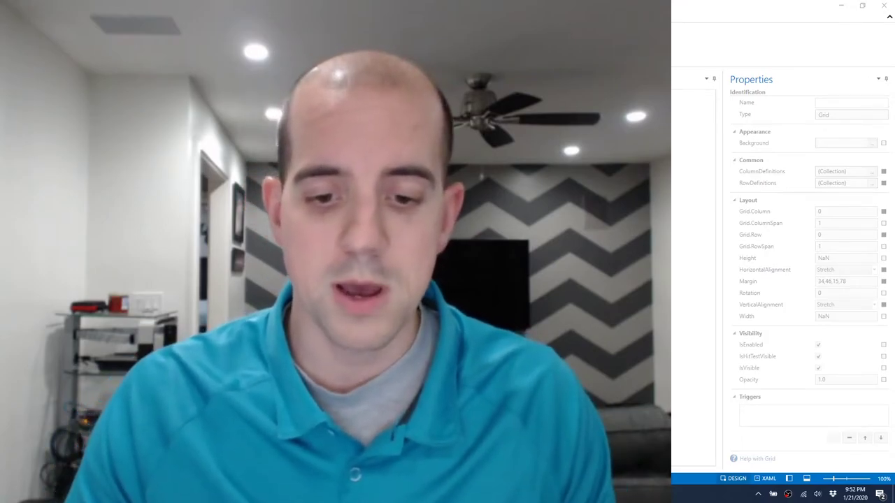
# Review the VOLUME SLIDER and MUTE row in the layout sheet, then create a new iOS project
pyautogui.moveTo(602, 141); pyautogui.dragTo(781, 141)
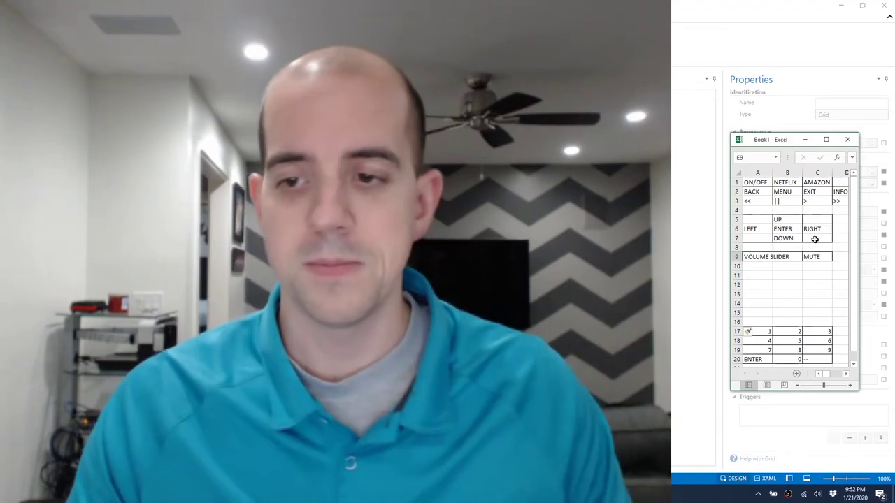
pyautogui.moveTo(754, 257); pyautogui.dragTo(807, 257)
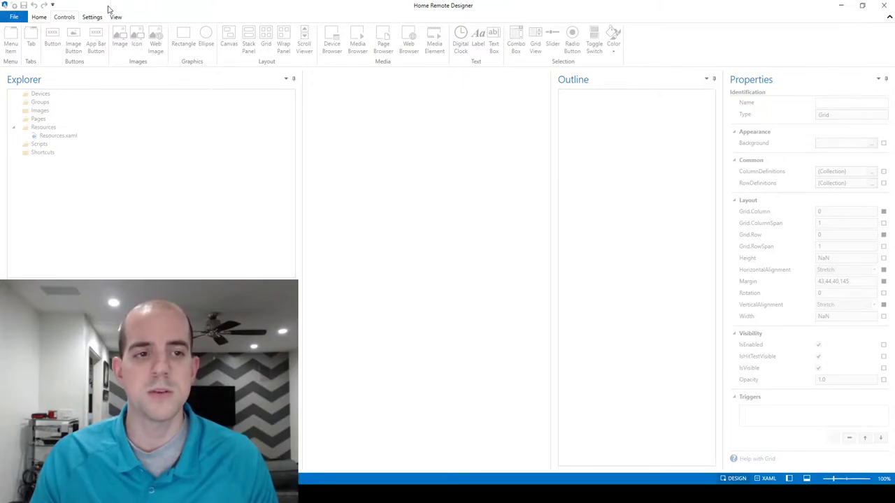
pyautogui.click(23, 17)
pyautogui.click(28, 64)
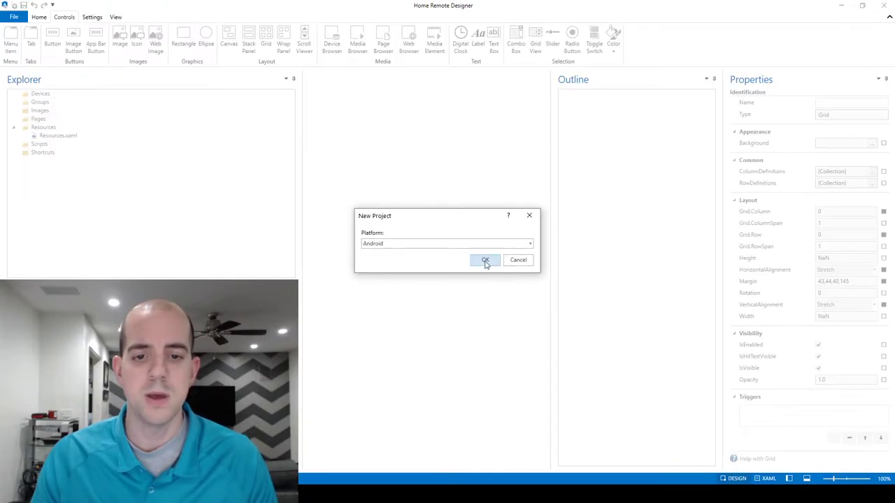
pyautogui.click(419, 249)
pyautogui.click(413, 266)
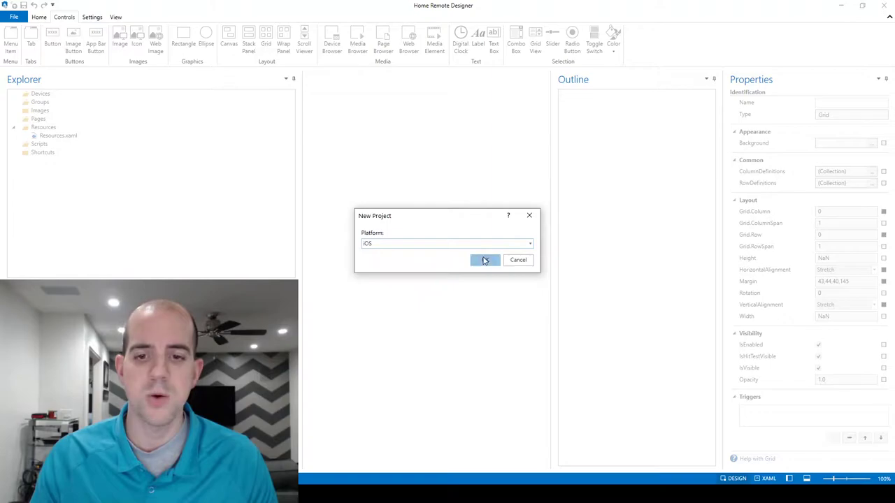
pyautogui.click(484, 260)
pyautogui.click(523, 281)
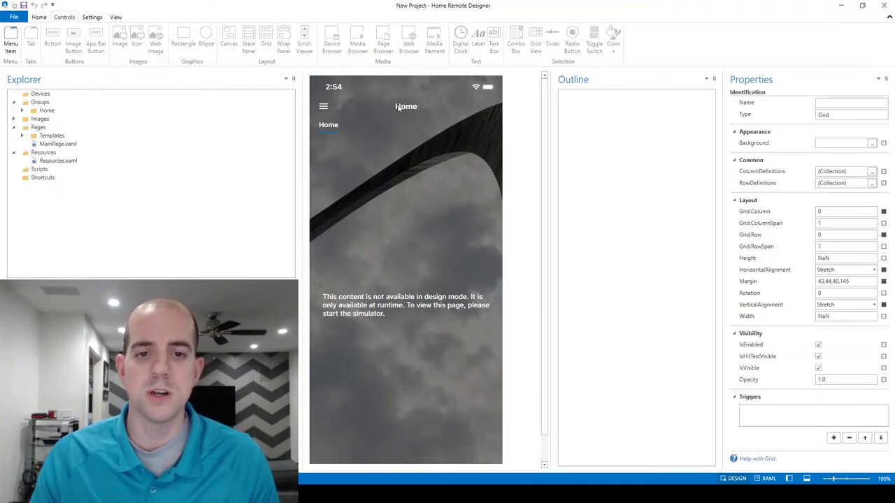
# Run the new project in the simulator, then stop it
pyautogui.click(42, 19)
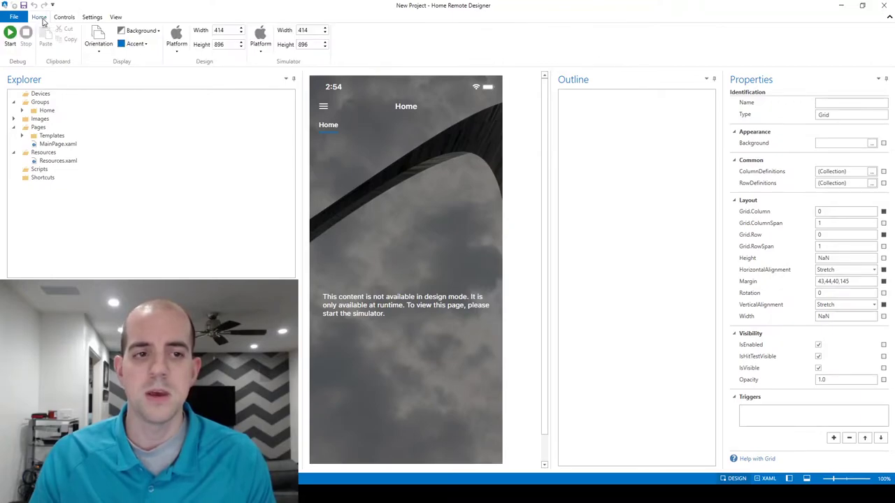
pyautogui.click(11, 39)
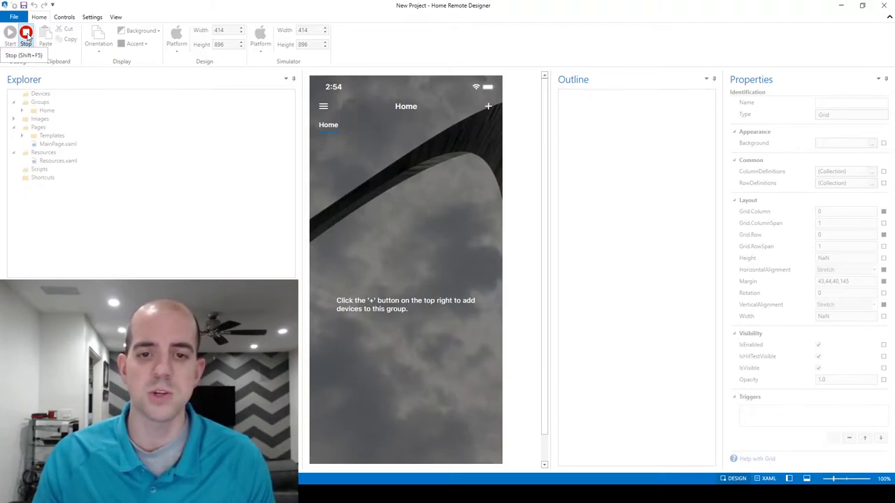
pyautogui.click(26, 35)
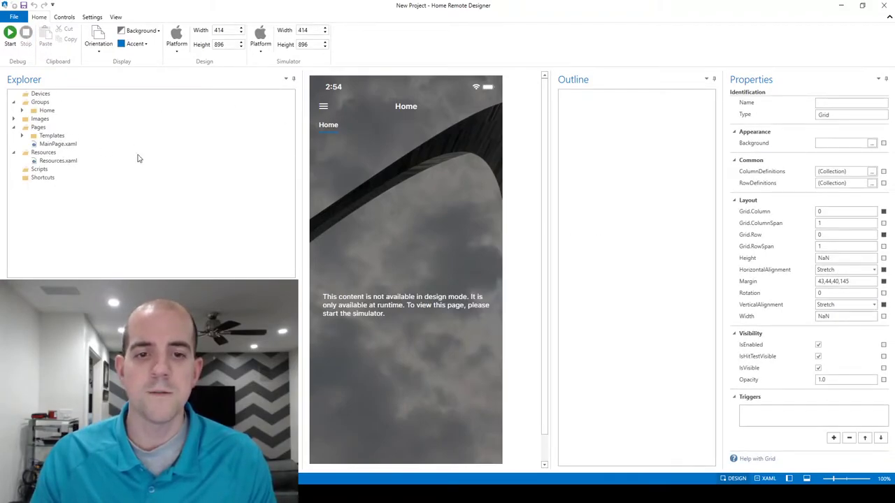
# Open MainPage.xaml and set IsGroupsVisible to False
pyautogui.click(59, 144)
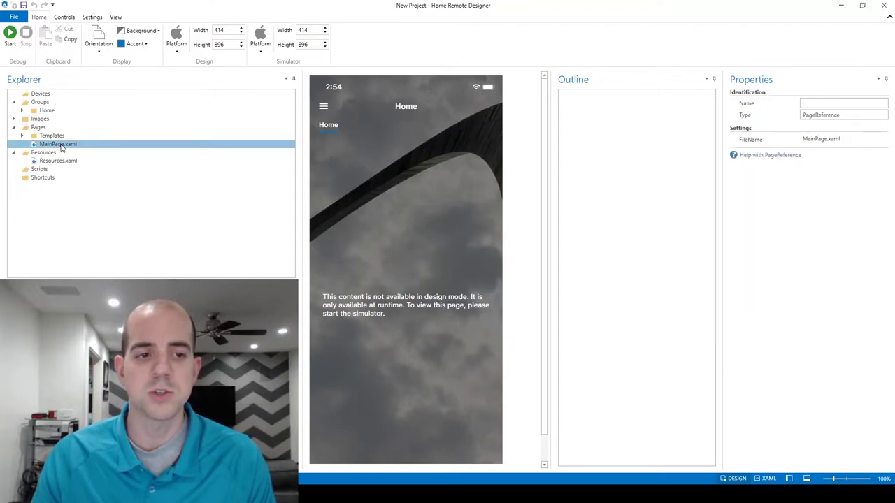
pyautogui.doubleClick(60, 144)
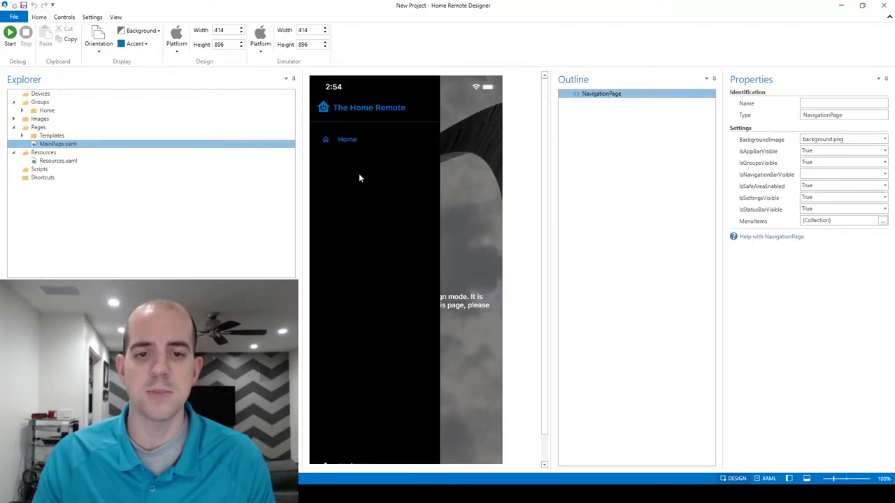
pyautogui.click(850, 165)
pyautogui.click(833, 186)
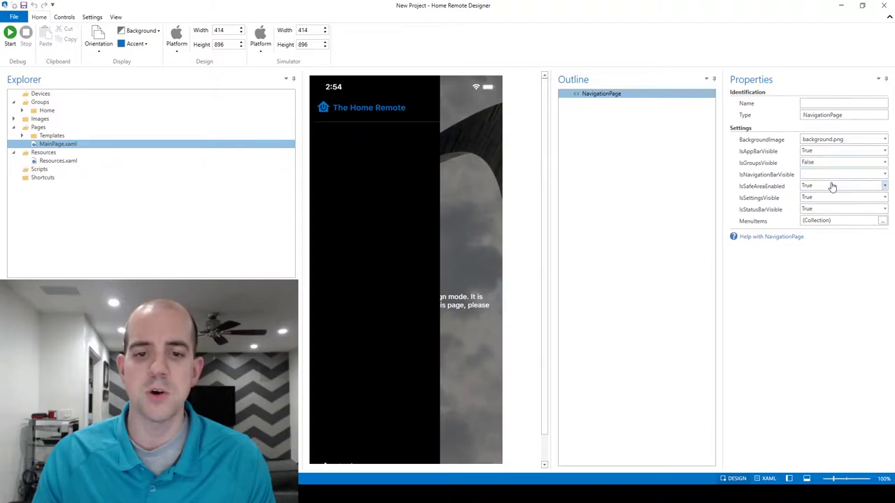
# Add a 'Home' menu item linked to a new Home.xaml page
pyautogui.click(882, 220)
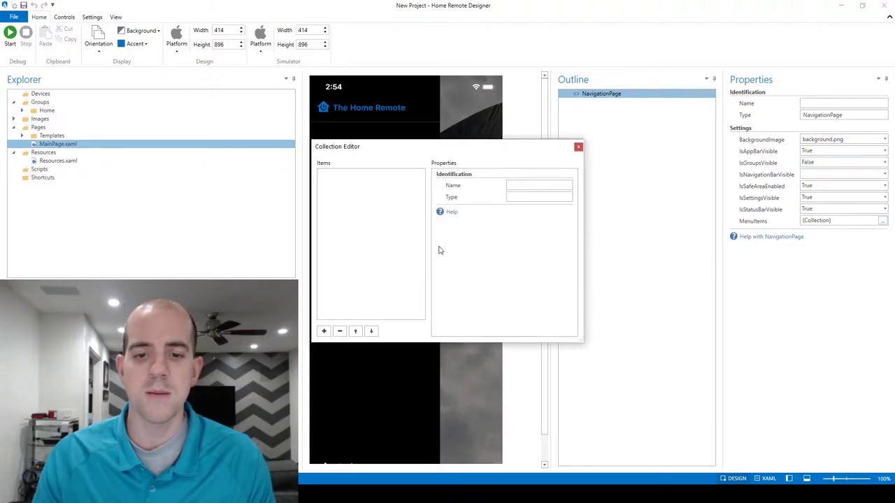
pyautogui.click(324, 332)
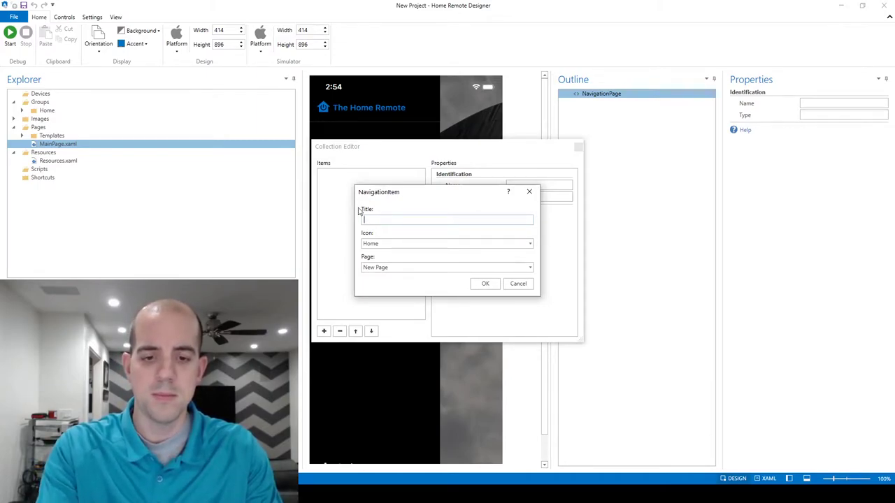
pyautogui.write('Home')
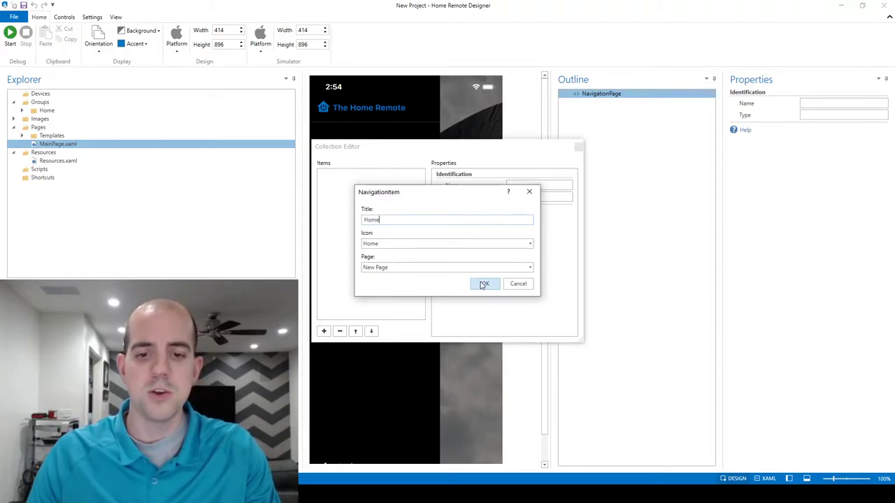
pyautogui.click(484, 284)
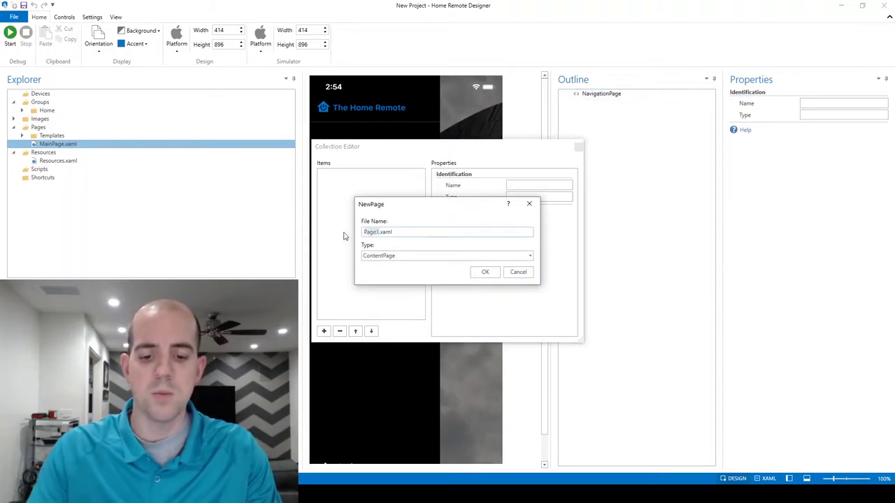
pyautogui.write('Home')
pyautogui.click(482, 272)
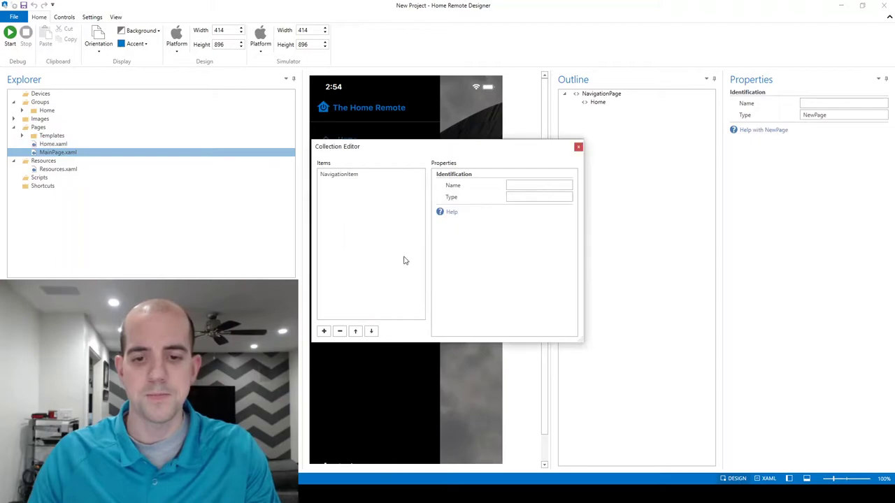
pyautogui.click(578, 147)
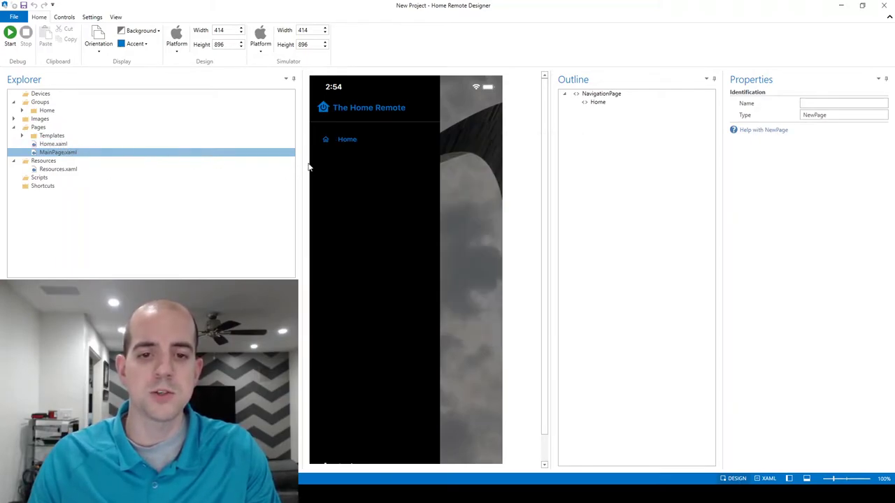
# Open Home.xaml and select its empty root Grid, ready to add controls
pyautogui.click(56, 144)
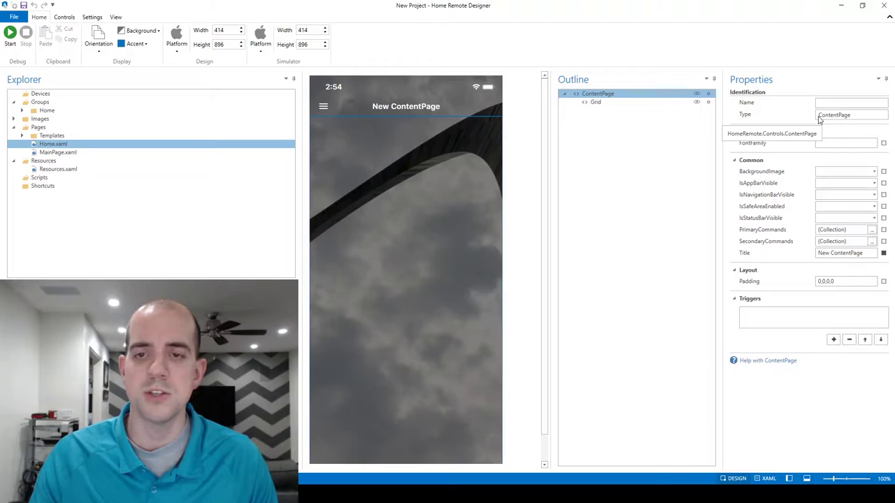
pyautogui.click(596, 103)
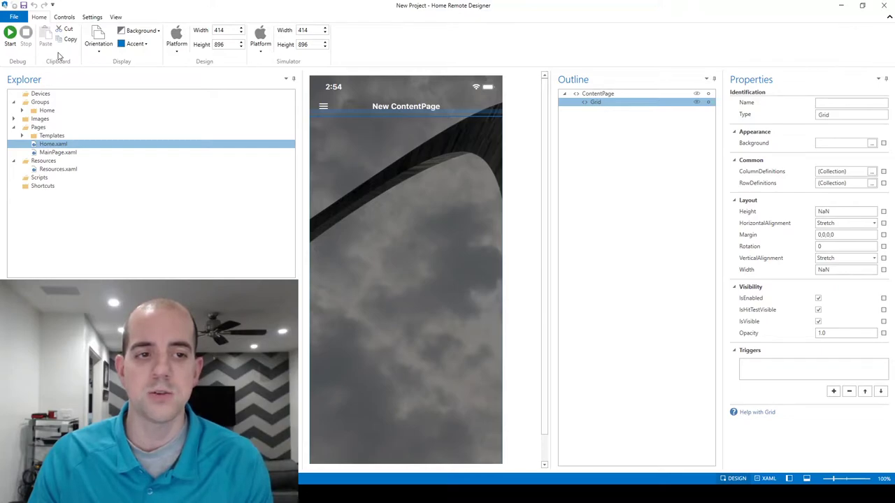
pyautogui.click(65, 17)
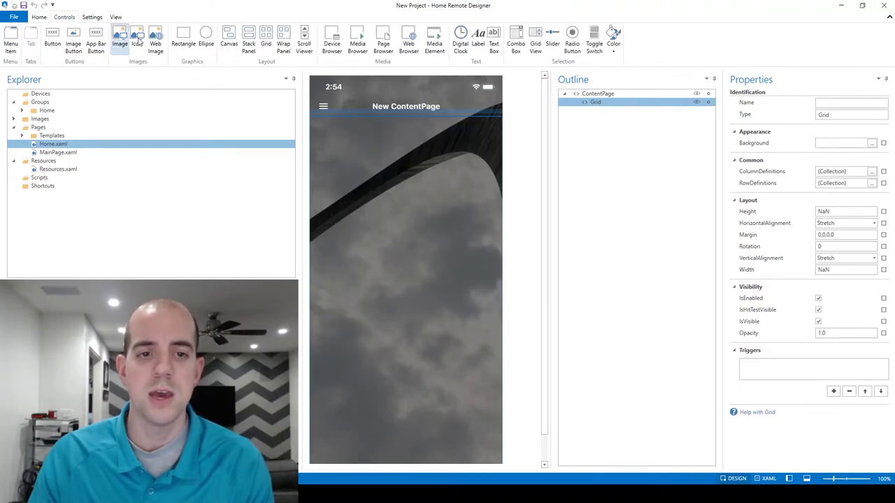
# Draw a child grid inside the root Grid and confirm its nesting in the Outline
pyautogui.click(266, 42)
pyautogui.moveTo(326, 144); pyautogui.dragTo(488, 398)
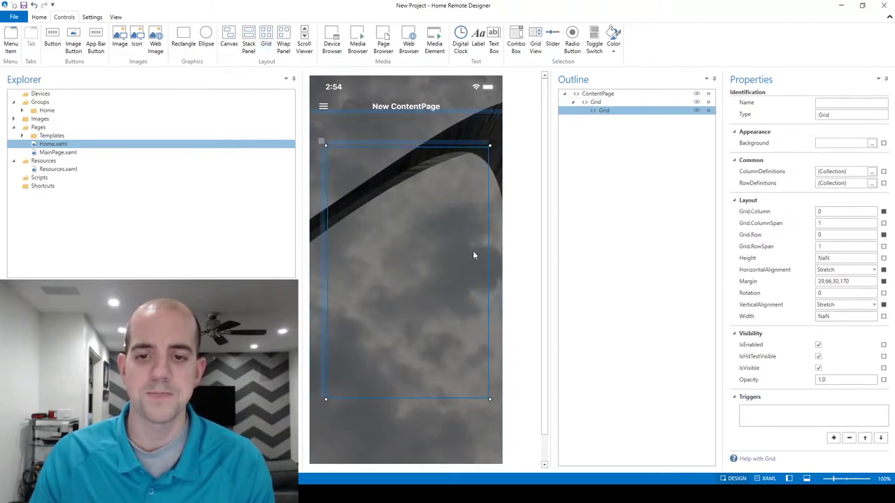
pyautogui.click(440, 136)
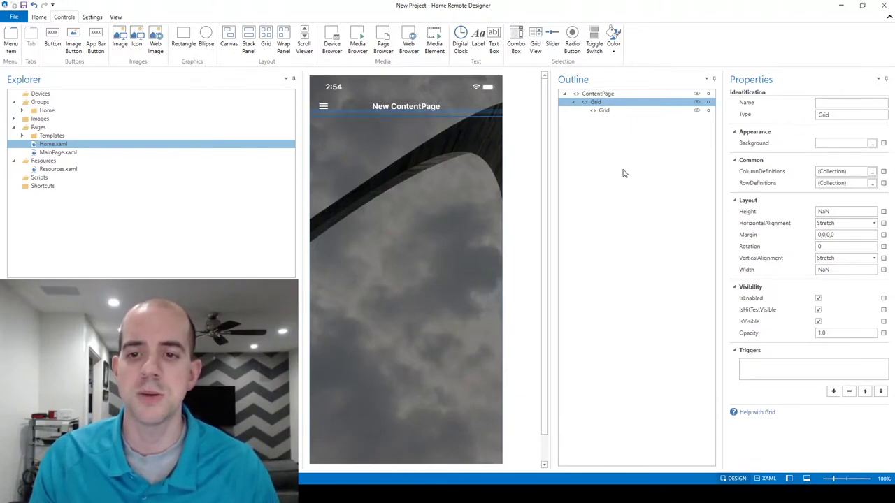
pyautogui.click(603, 111)
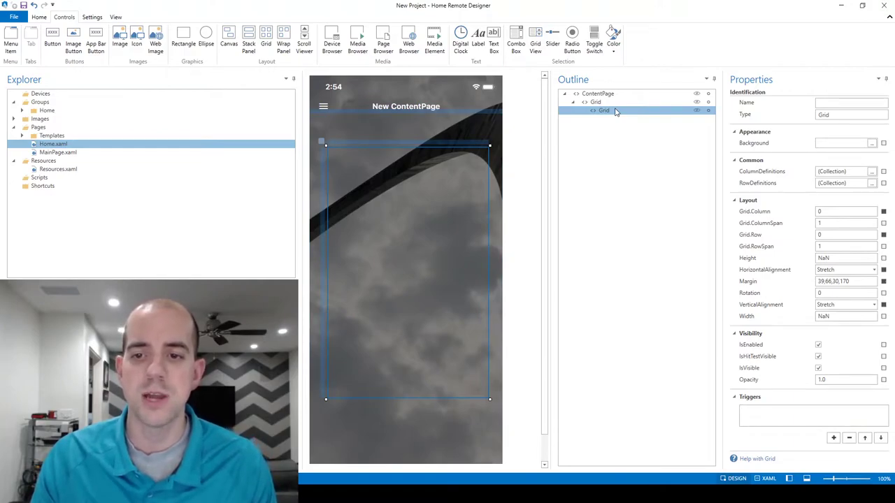
pyautogui.click(612, 104)
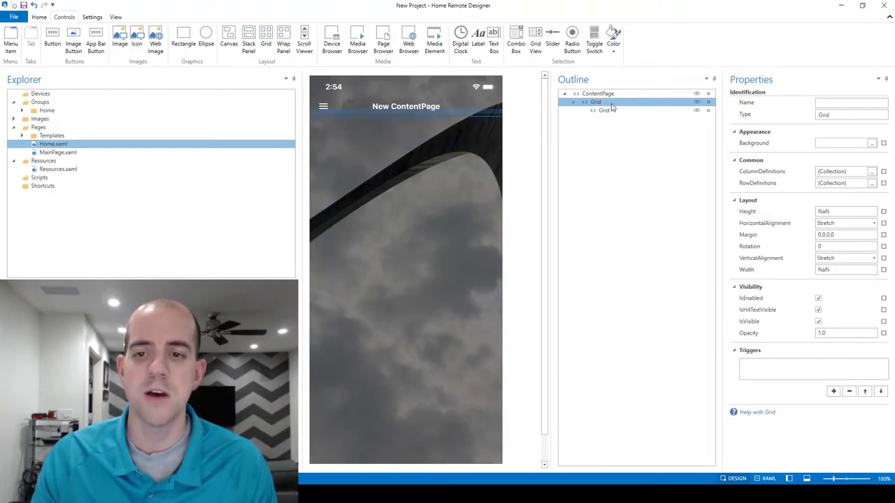
pyautogui.click(574, 103)
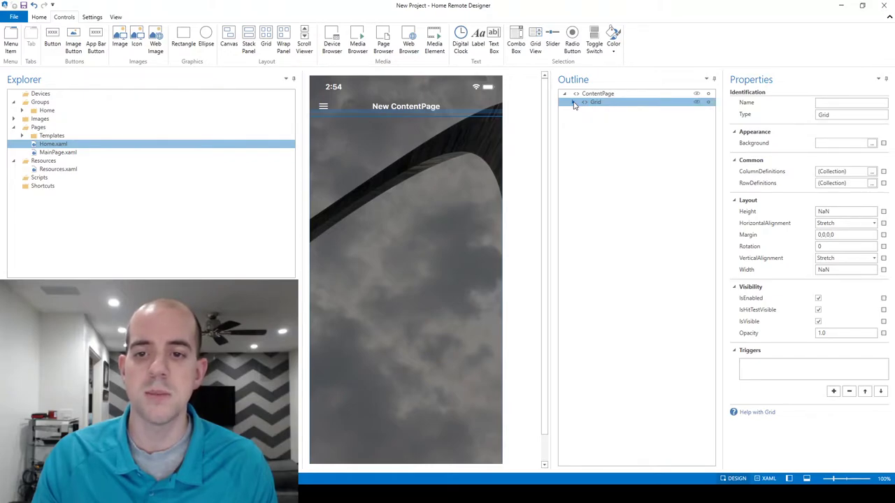
pyautogui.click(573, 103)
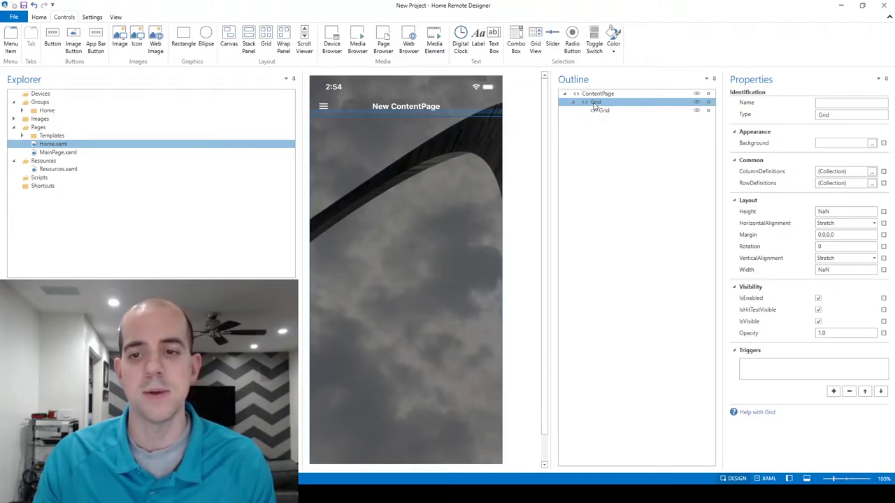
pyautogui.click(600, 111)
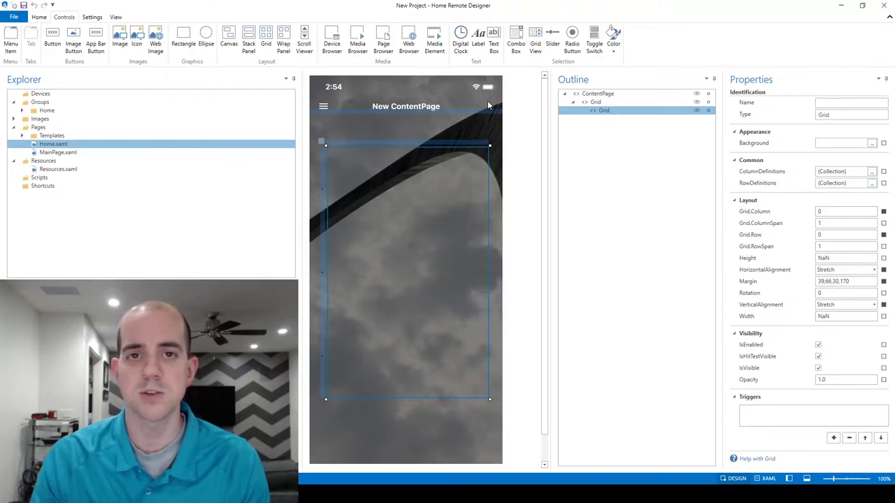
# Highlight button blocks A1:D3, A5:C7 and A9:C9 in Excel, then open the child grid's RowDefinitions
pyautogui.hotkey('alt', 'Tab')
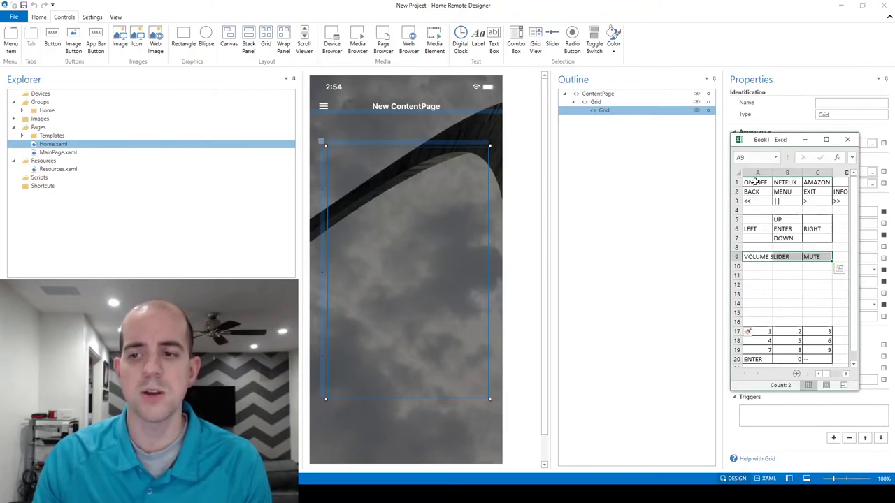
pyautogui.moveTo(756, 182); pyautogui.dragTo(839, 201)
pyautogui.click(767, 221)
pyautogui.moveTo(768, 221); pyautogui.dragTo(818, 235)
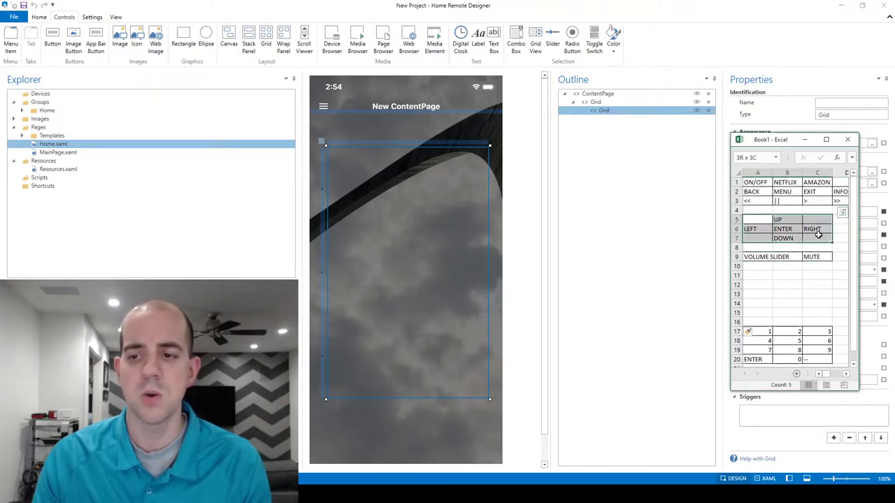
pyautogui.moveTo(761, 256); pyautogui.dragTo(828, 257)
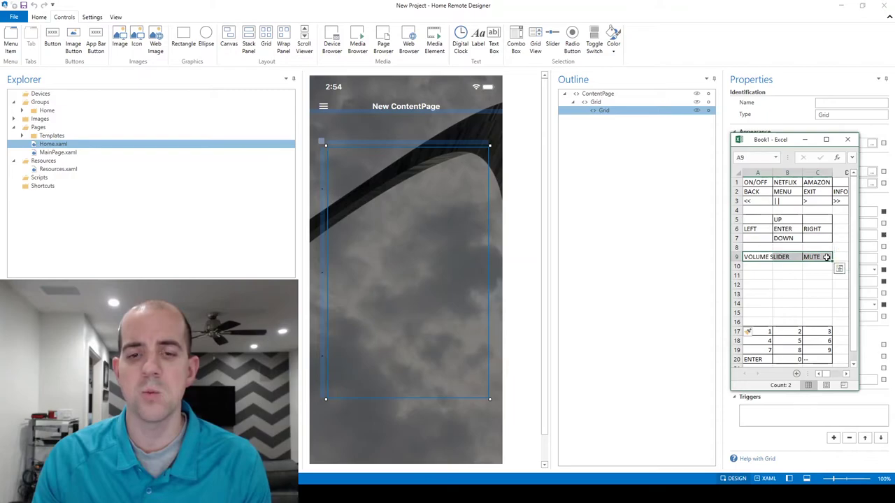
pyautogui.click(734, 22)
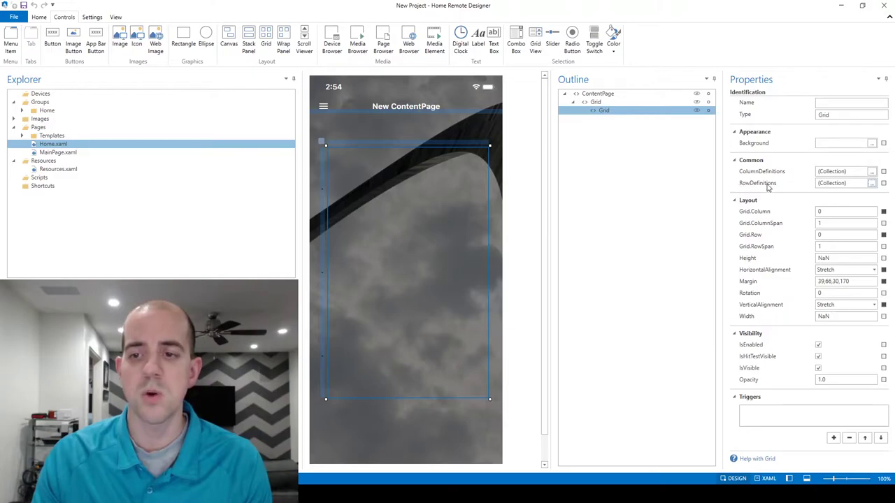
pyautogui.click(872, 183)
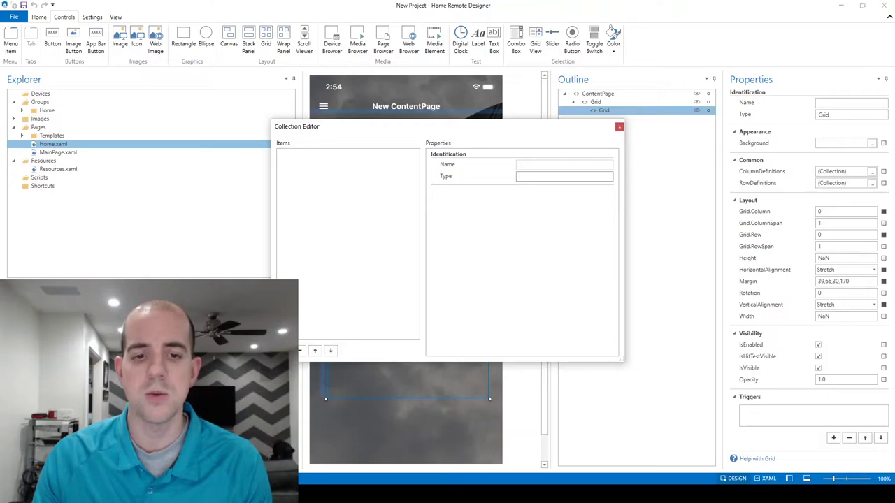
# Add three row definitions to the child grid, checking the Excel layout meanwhile
pyautogui.click(284, 350)
pyautogui.click(283, 350)
pyautogui.click(282, 350)
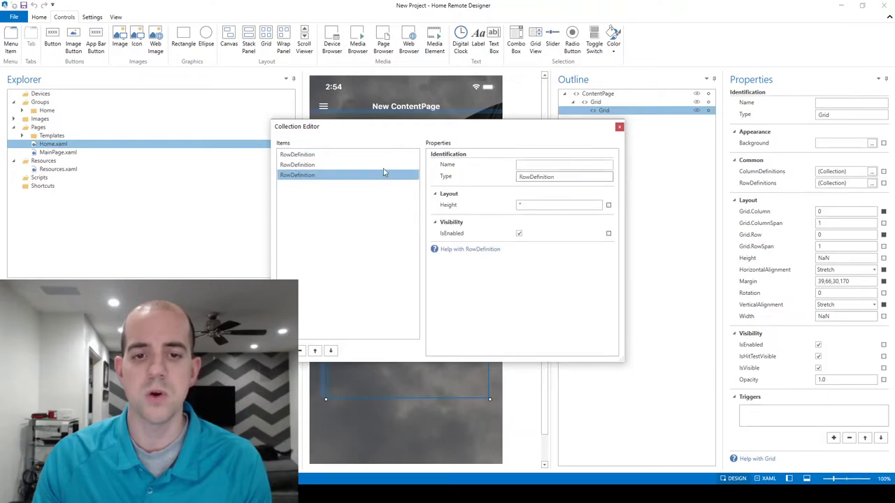
pyautogui.moveTo(393, 127); pyautogui.dragTo(628, 134)
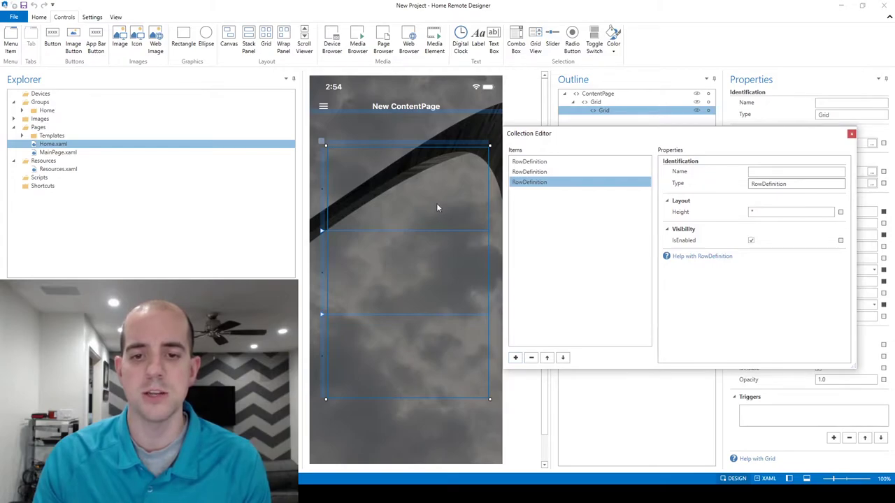
pyautogui.hotkey('alt', 'Tab')
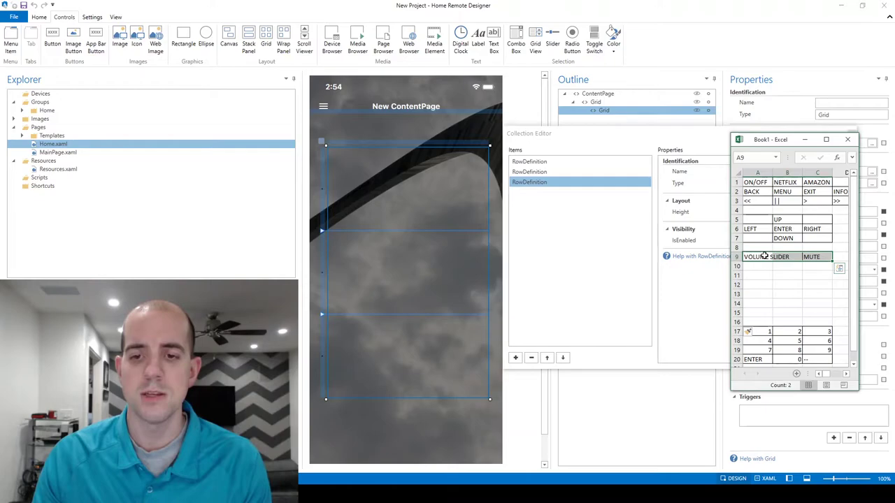
pyautogui.hotkey('ctrl', 'c')
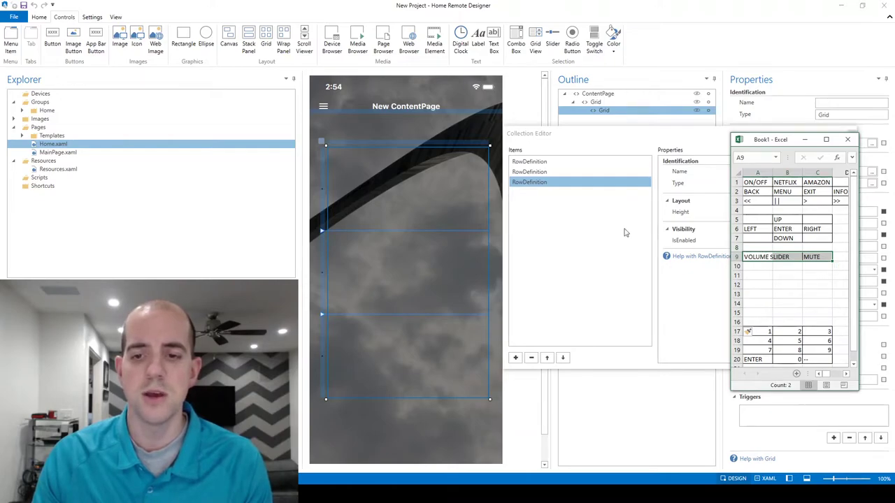
pyautogui.click(609, 134)
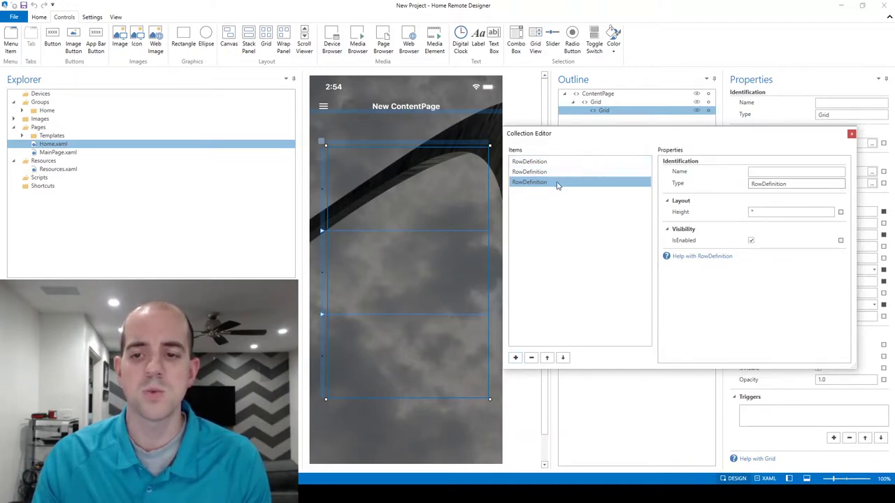
# Set the third row's height to .5* and close the Collection Editor
pyautogui.doubleClick(750, 212)
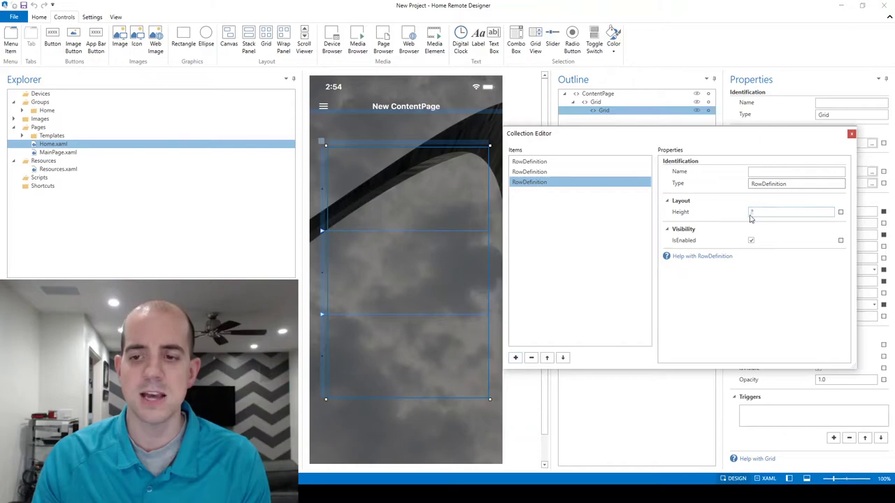
pyautogui.click(570, 183)
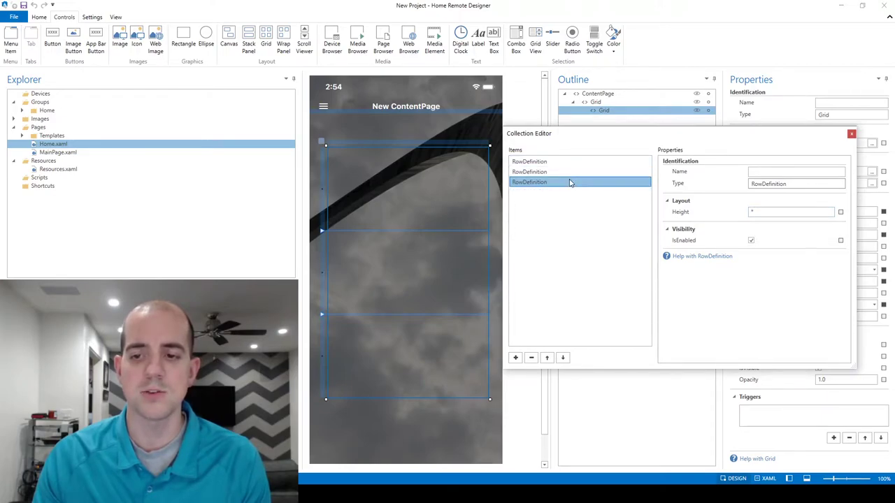
pyautogui.click(752, 212)
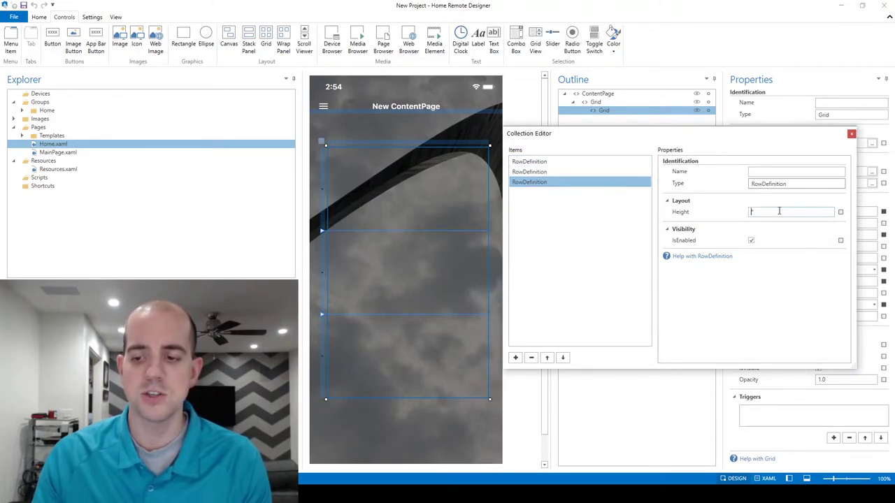
pyautogui.write('.5*')
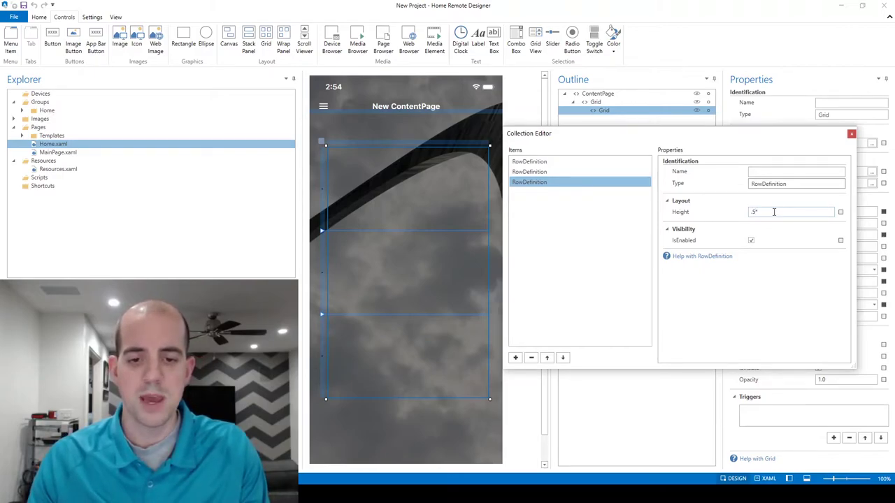
pyautogui.press('Tab')
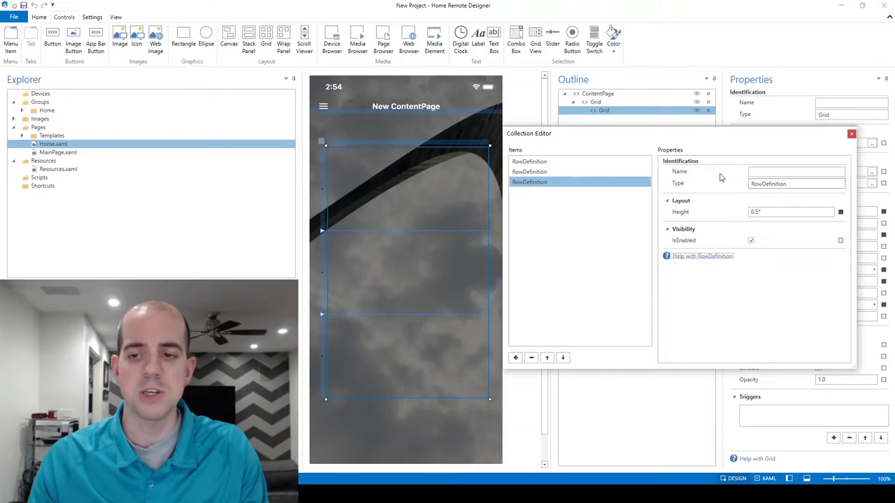
pyautogui.click(851, 135)
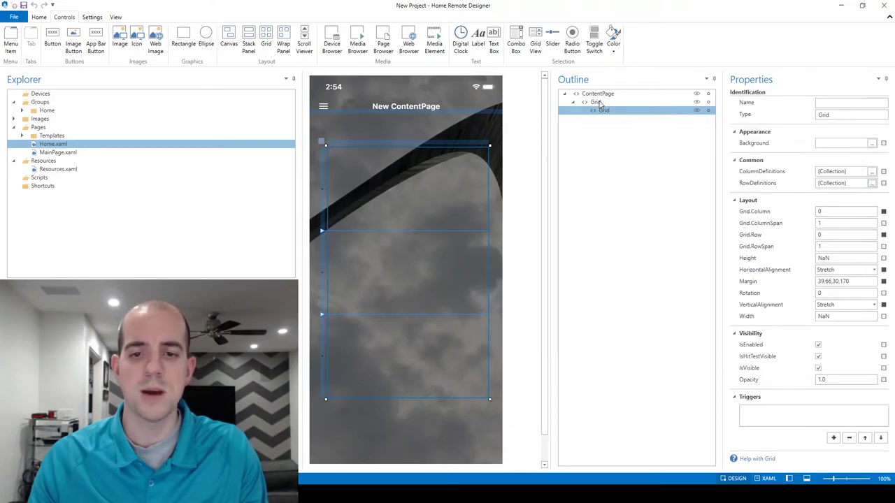
# Reset the inner grid's Margin to 0,0,0,0 and its HorizontalAlignment to default
pyautogui.click(597, 102)
pyautogui.click(605, 112)
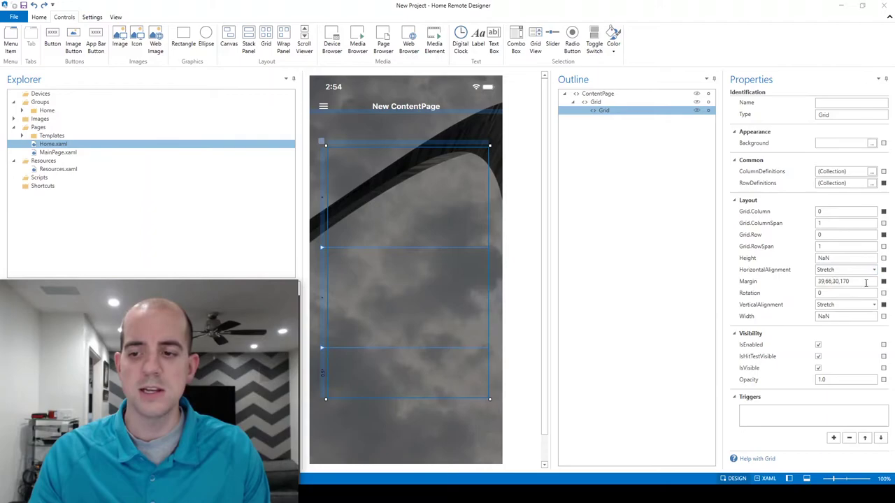
pyautogui.click(816, 282)
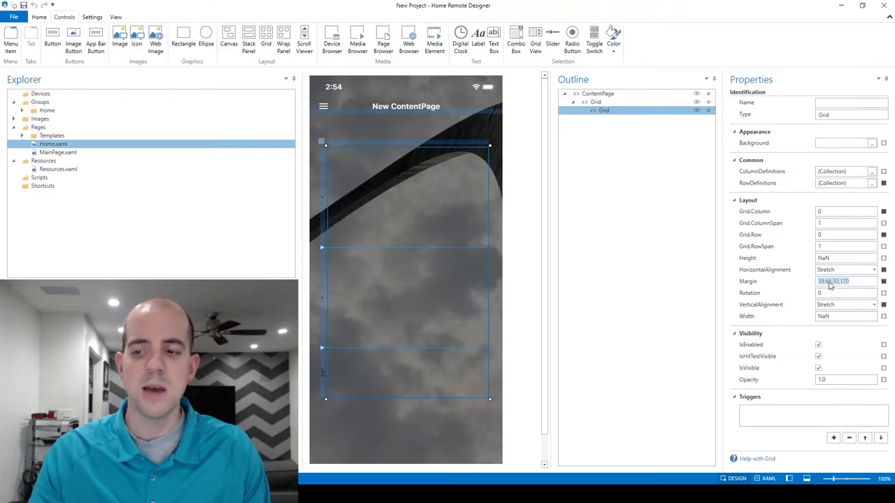
pyautogui.click(884, 281)
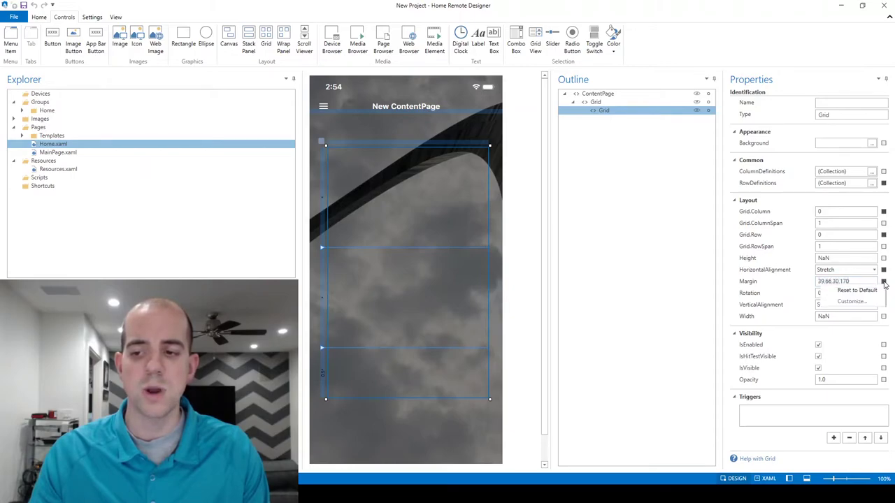
pyautogui.click(857, 290)
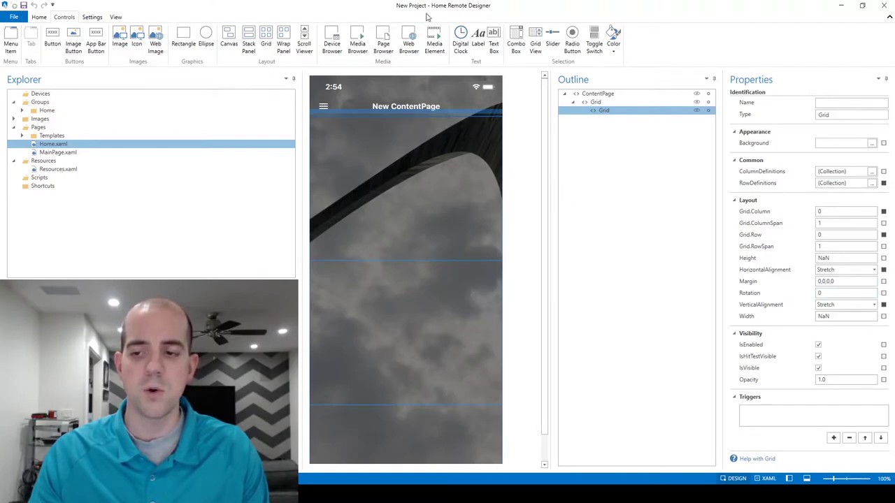
pyautogui.click(883, 271)
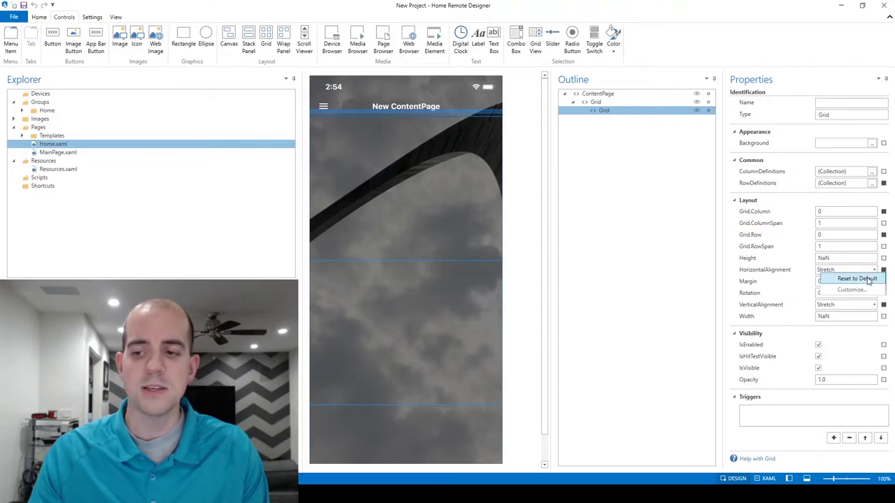
pyautogui.click(869, 279)
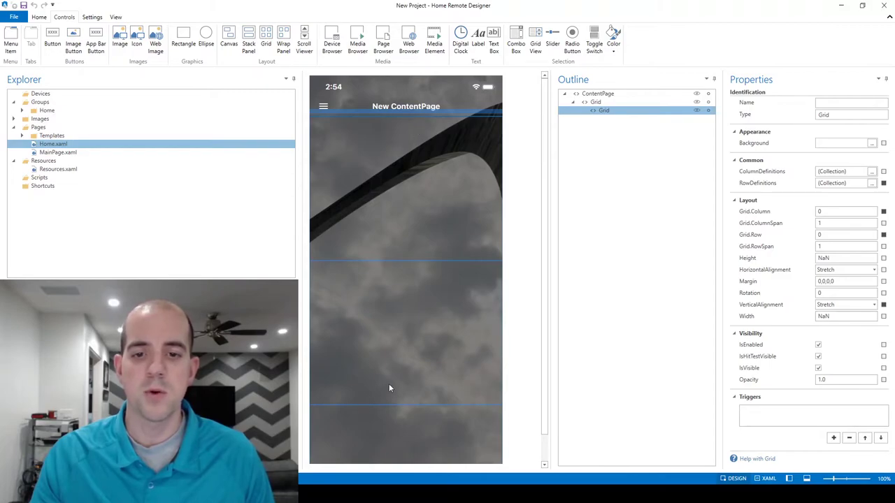
# Draw a new grid in the top row and reset its margin to 0,0,0,0
pyautogui.click(267, 42)
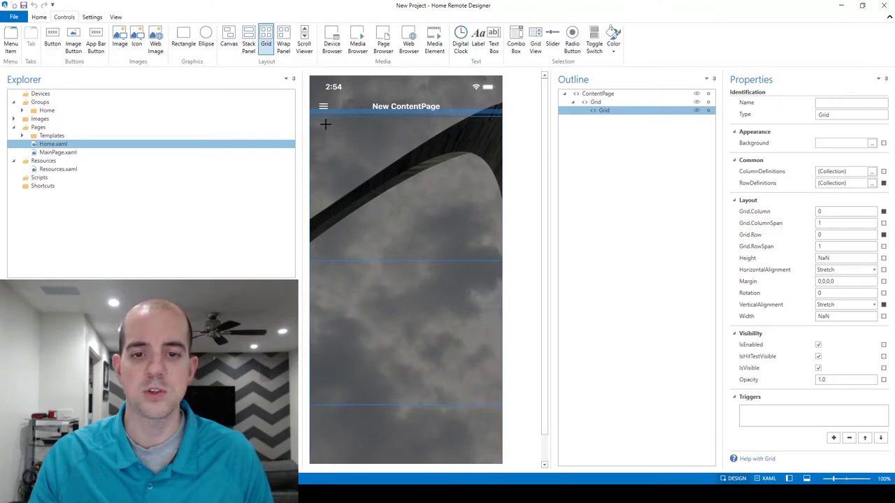
pyautogui.moveTo(325, 123); pyautogui.dragTo(495, 252)
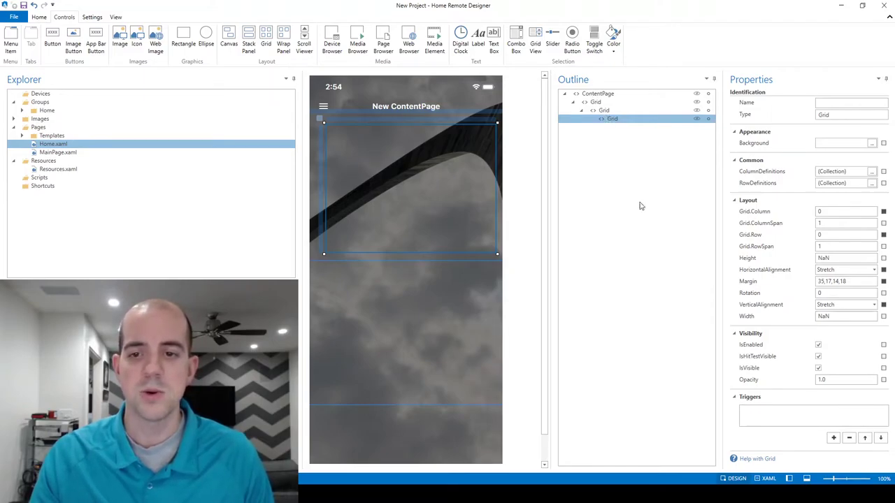
pyautogui.click(883, 281)
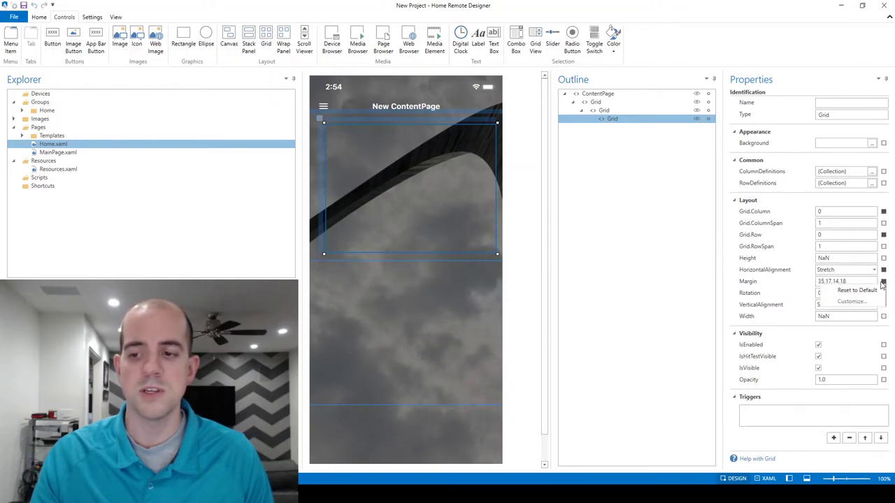
pyautogui.click(855, 290)
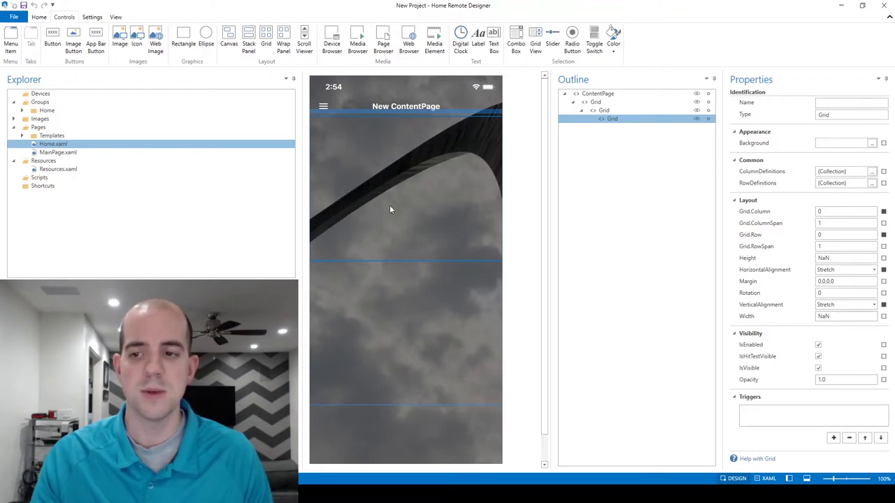
# Check the top button block in Excel, then give the top grid four column definitions
pyautogui.hotkey('alt', 'Tab')
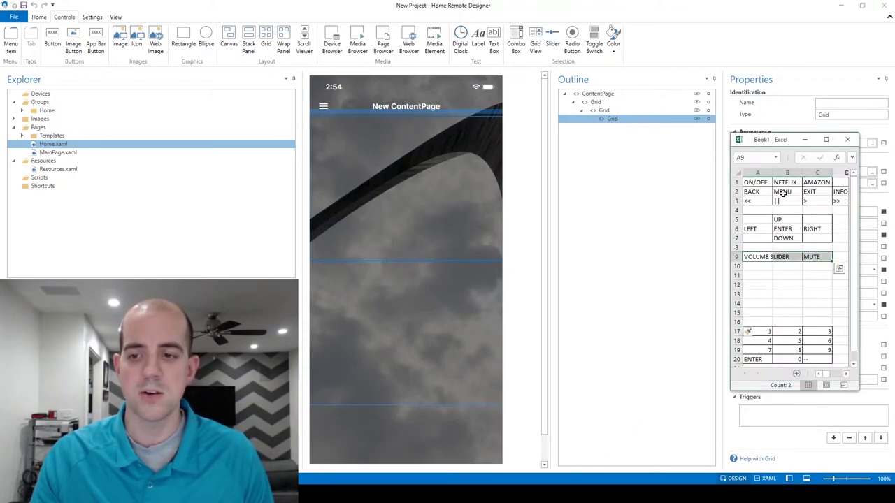
pyautogui.click(762, 199)
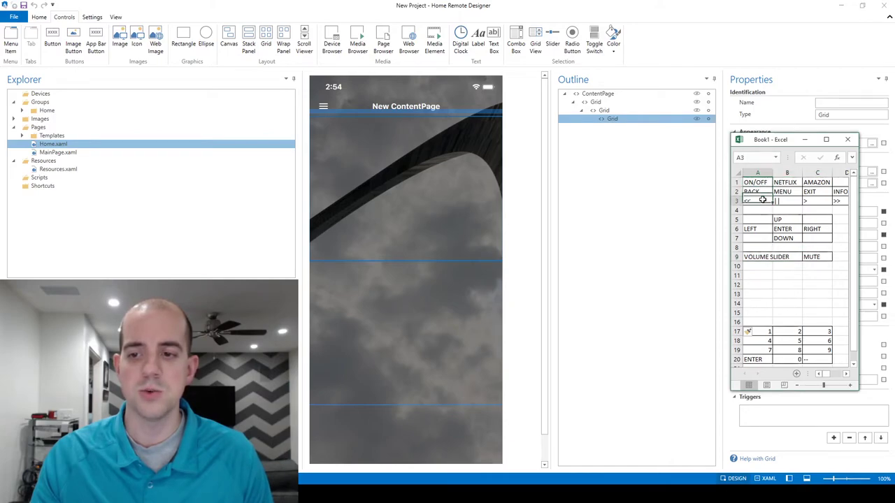
pyautogui.click(759, 183)
pyautogui.click(786, 183)
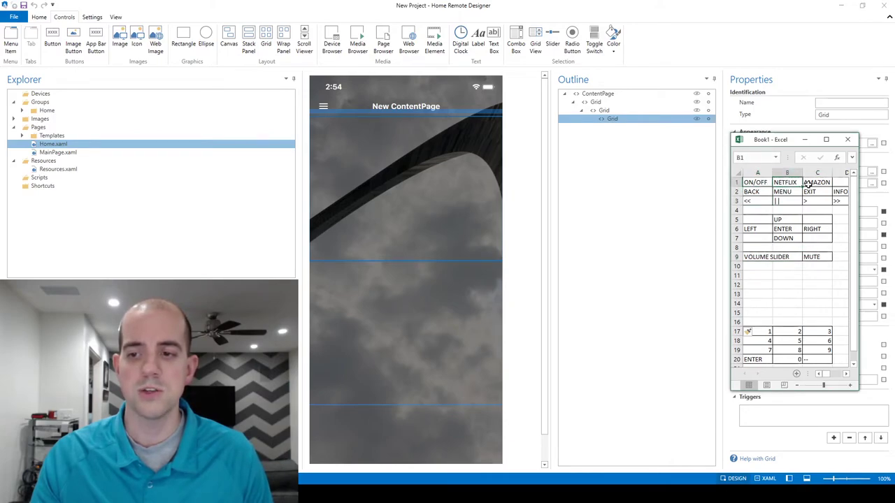
pyautogui.click(769, 56)
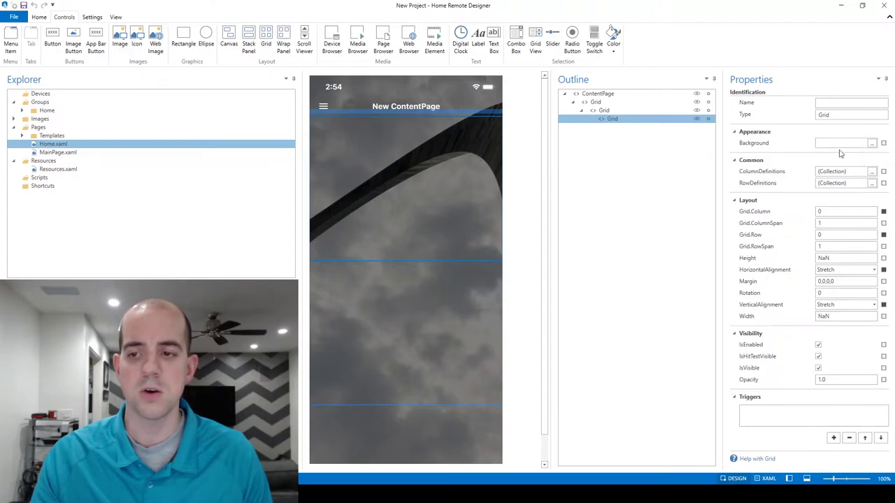
pyautogui.click(871, 171)
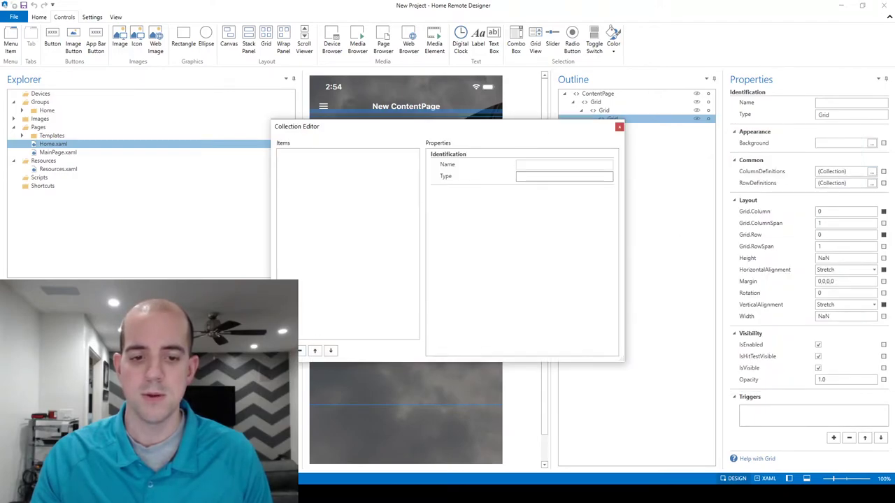
pyautogui.click(284, 350)
pyautogui.click(284, 350)
pyautogui.click(284, 350)
pyautogui.click(284, 350)
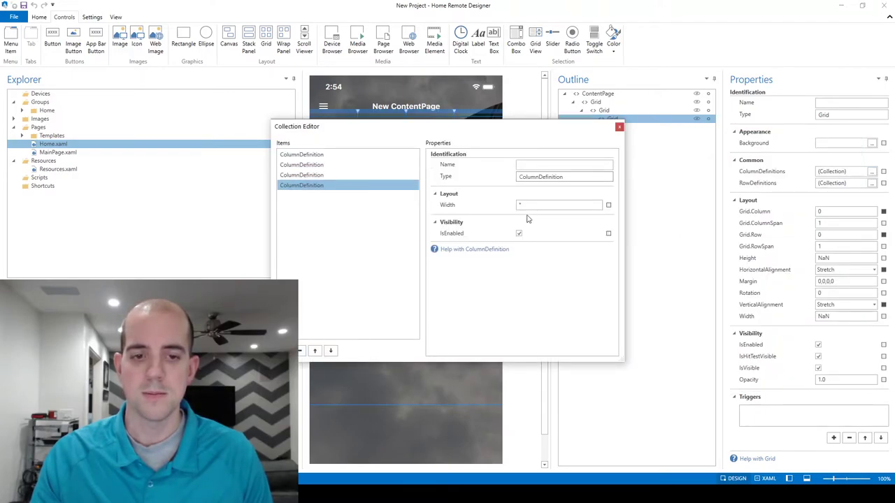
pyautogui.click(618, 127)
# Add three row definitions to the top grid
pyautogui.click(872, 184)
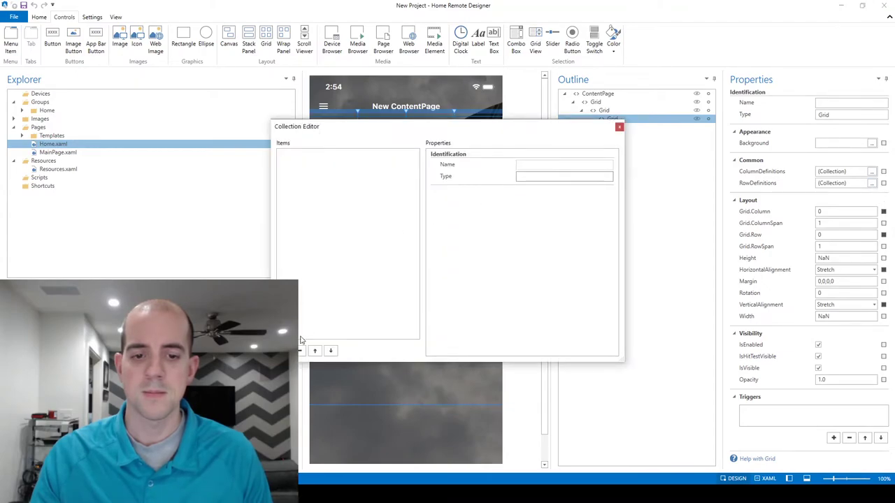
pyautogui.click(284, 350)
pyautogui.click(284, 351)
pyautogui.click(284, 350)
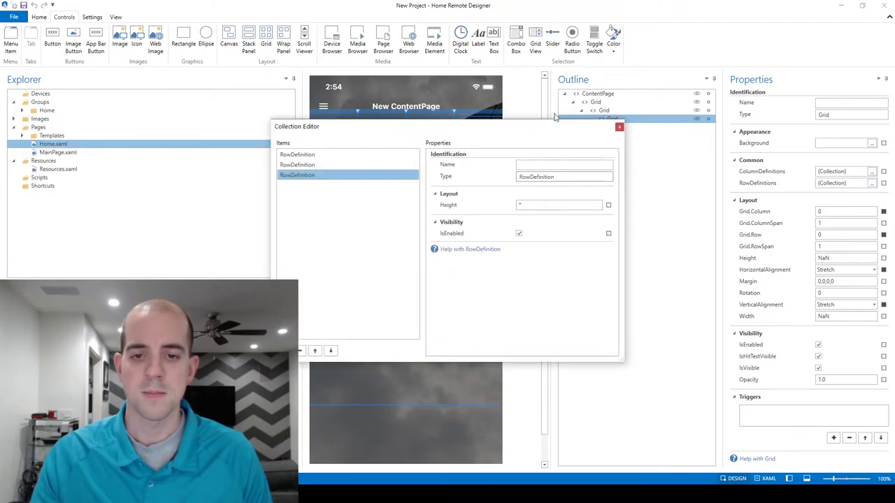
pyautogui.click(619, 127)
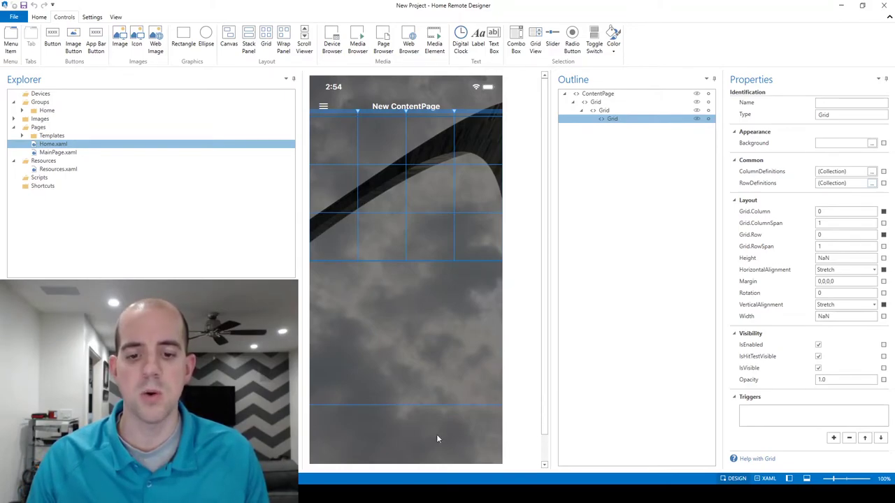
pyautogui.hotkey('alt', 'Tab')
pyautogui.click(767, 220)
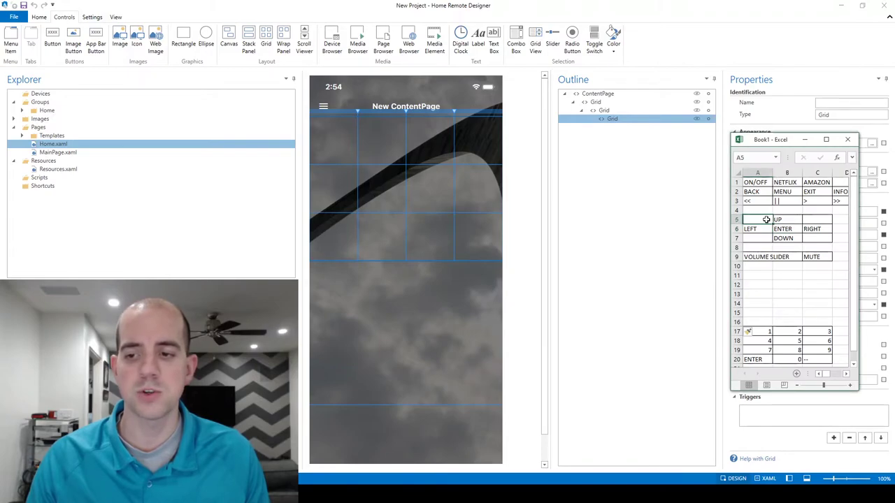
pyautogui.moveTo(767, 220); pyautogui.dragTo(819, 236)
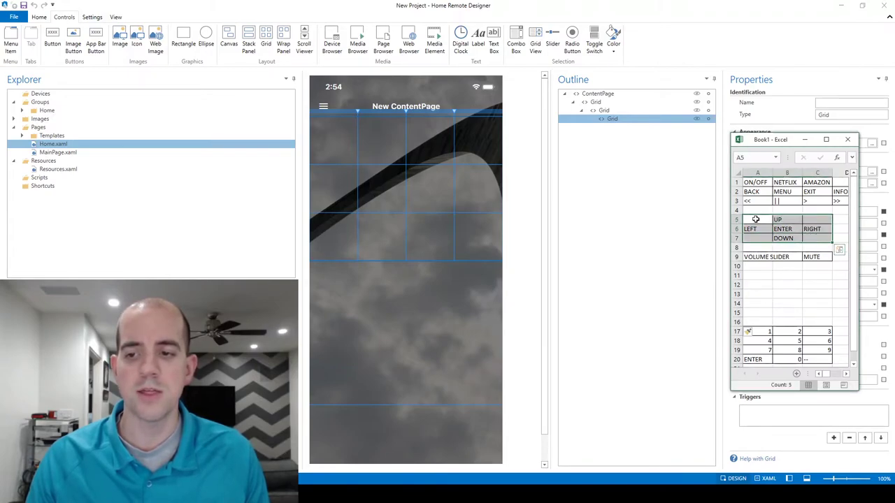
pyautogui.moveTo(757, 219); pyautogui.dragTo(818, 218)
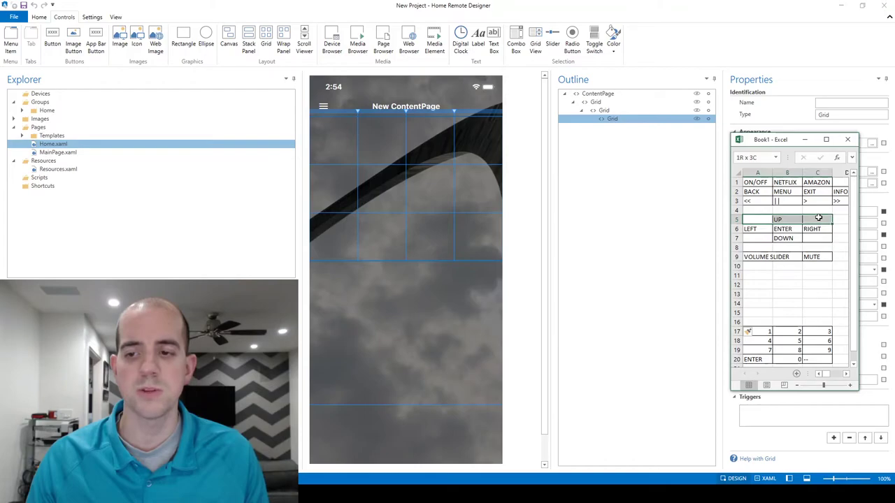
pyautogui.click(414, 301)
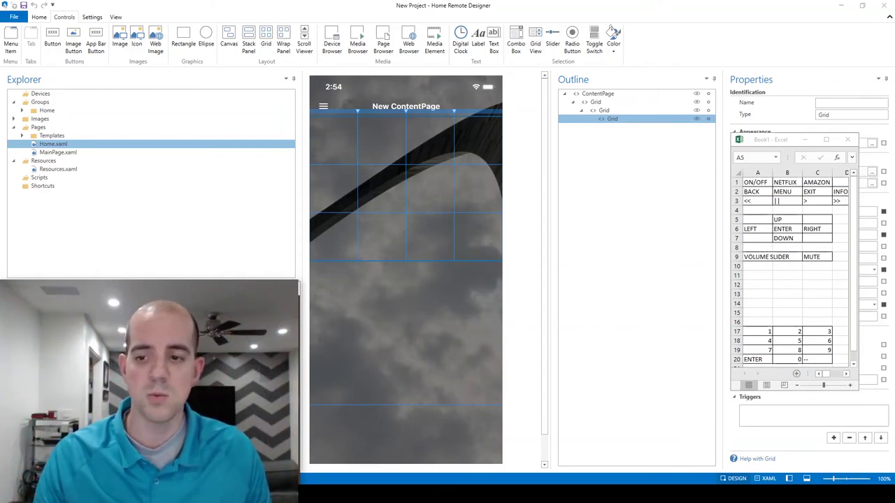
pyautogui.click(758, 32)
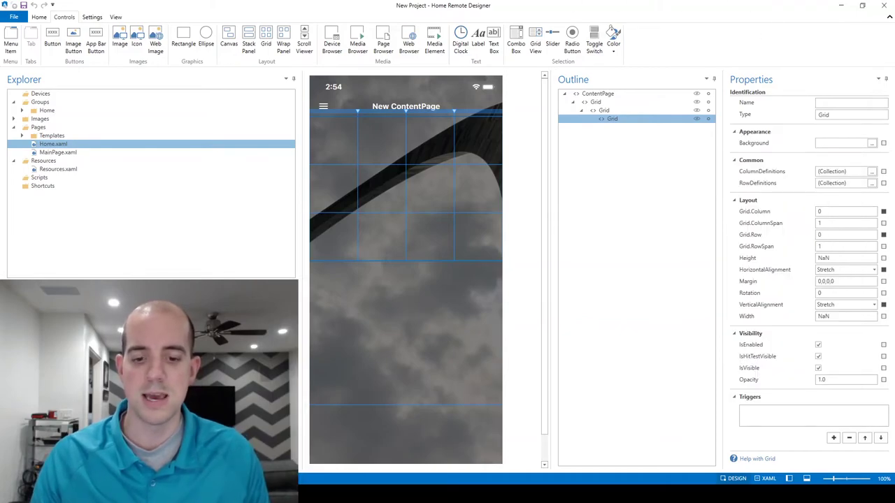
pyautogui.hotkey('alt', 'Tab')
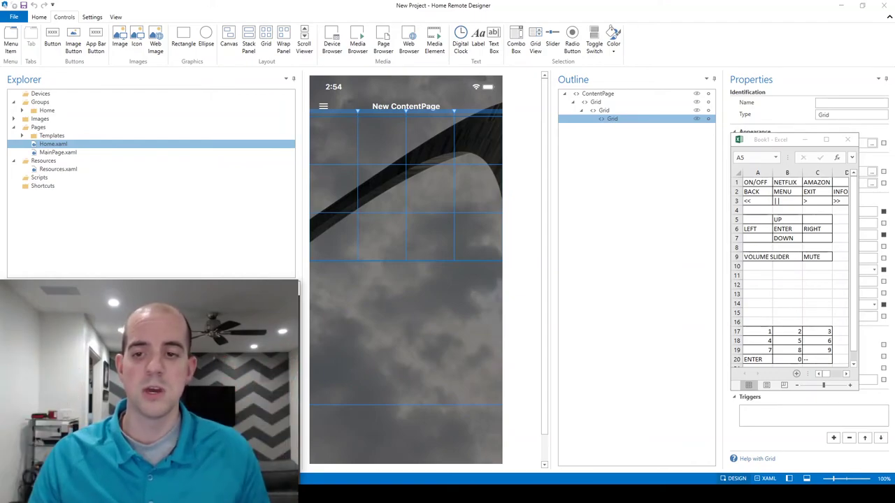
# Draw a new grid across the page's upper middle and locate it in the Outline
pyautogui.click(549, 20)
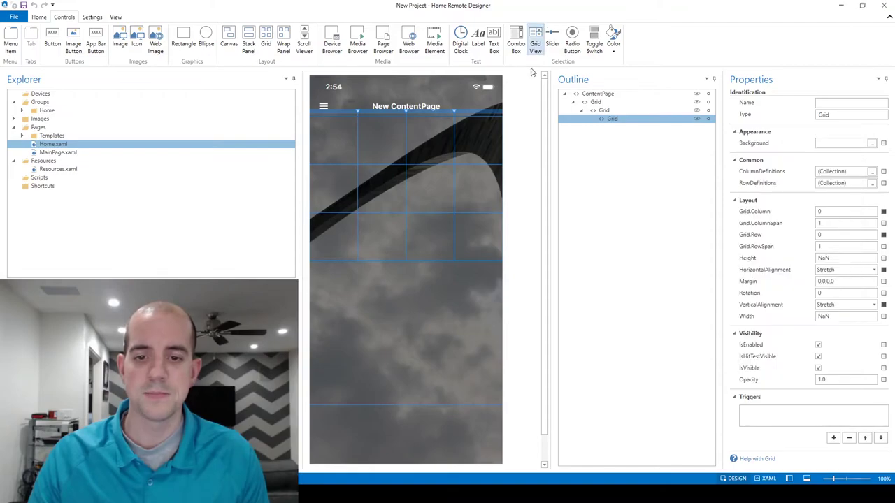
pyautogui.click(443, 301)
pyautogui.click(266, 40)
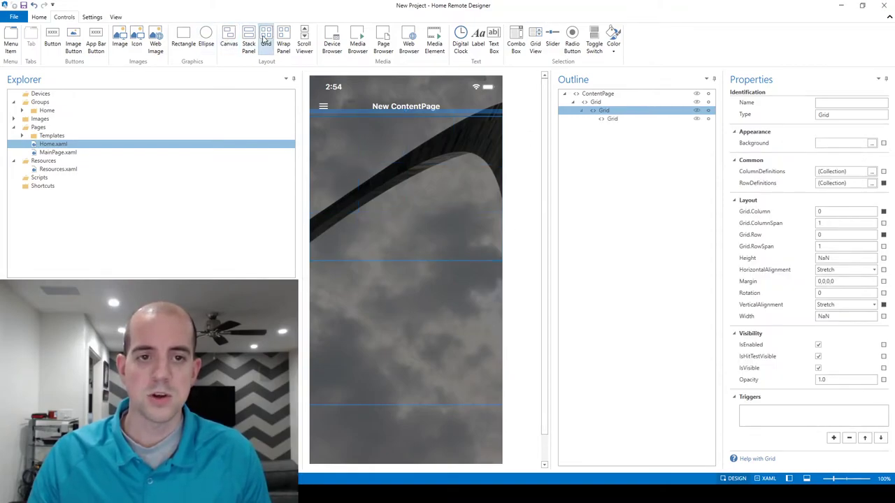
pyautogui.moveTo(331, 180)
pyautogui.mouseDown()
pyautogui.moveTo(417, 275)
pyautogui.moveTo(475, 318)
pyautogui.mouseUp()
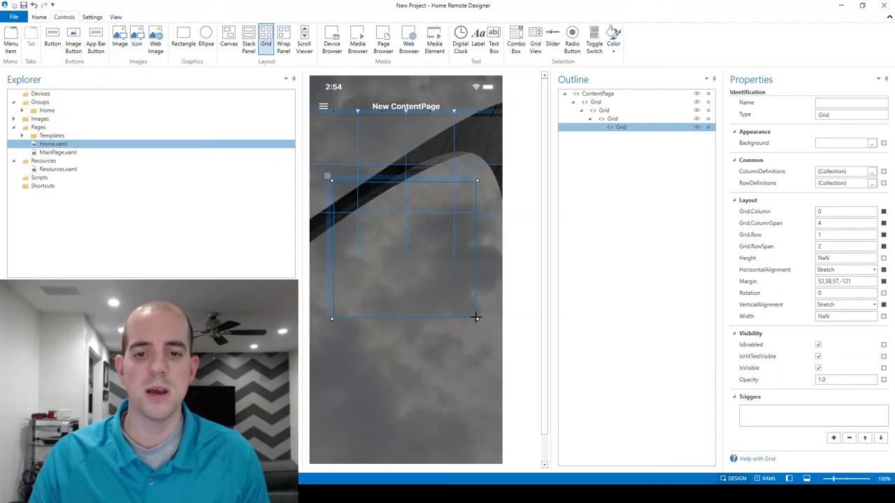
pyautogui.press('Escape')
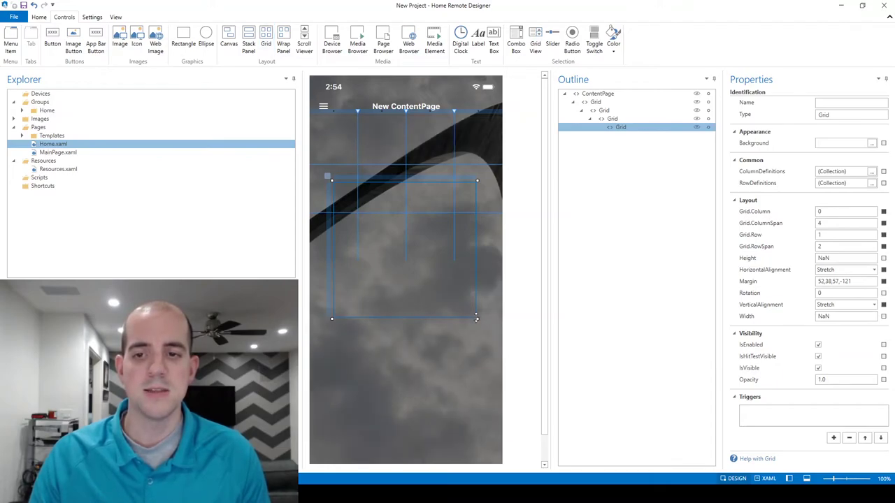
pyautogui.click(604, 111)
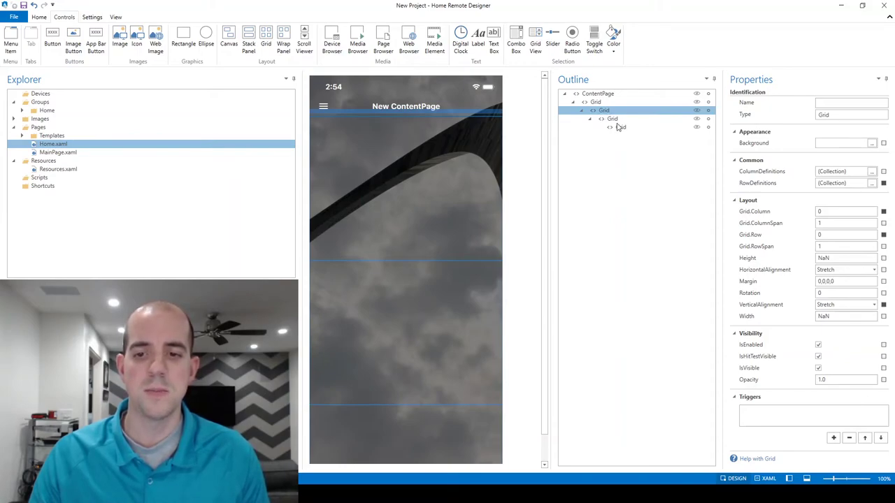
pyautogui.click(619, 127)
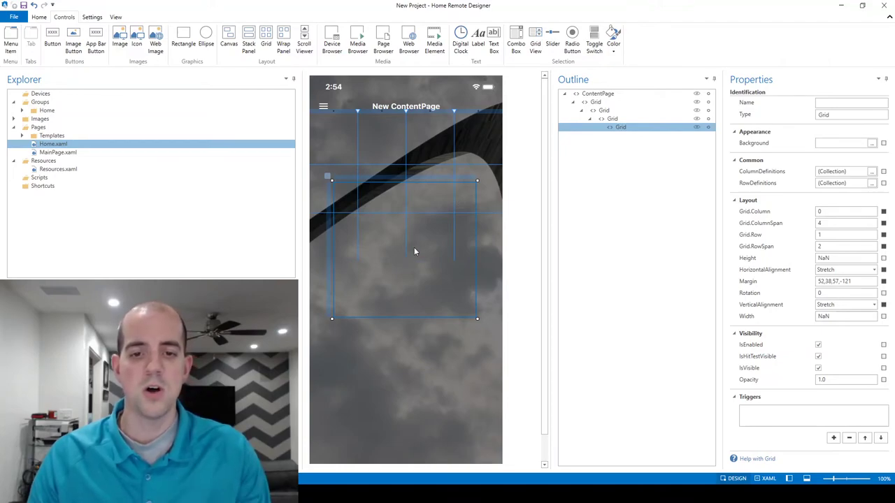
# Delete the misplaced nested grid and draw a new grid in the parent's middle row
pyautogui.press('Delete')
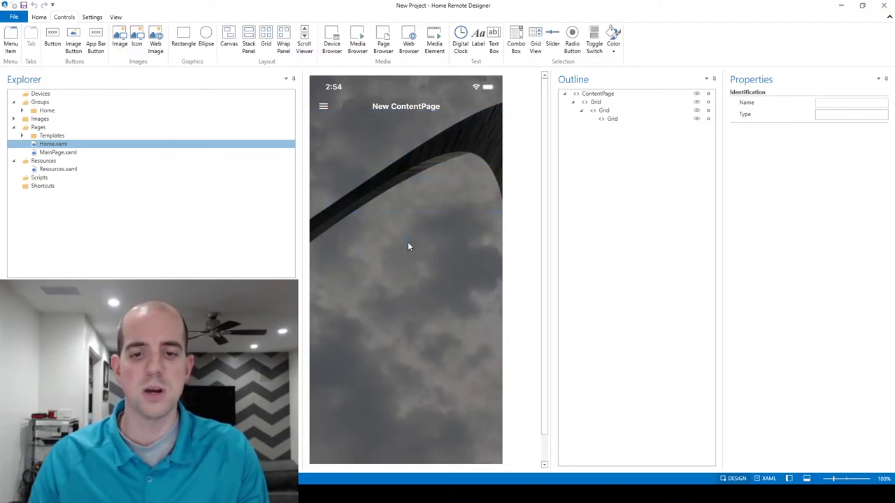
pyautogui.click(266, 39)
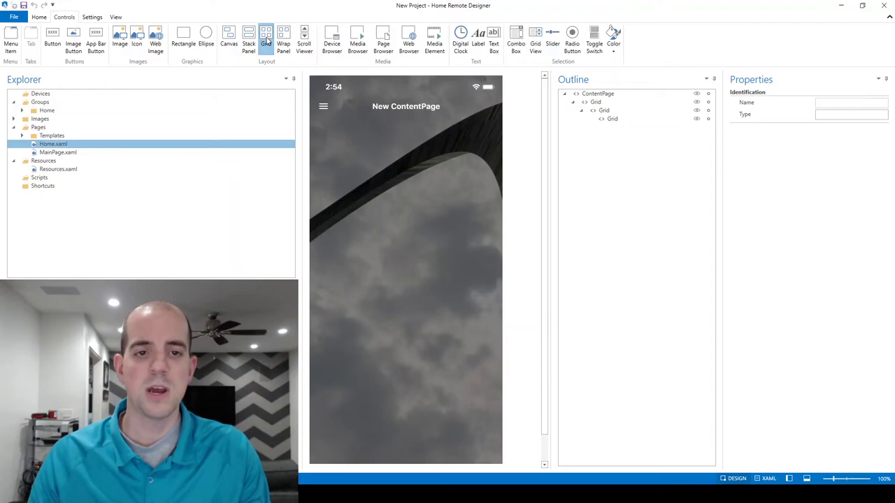
pyautogui.click(614, 119)
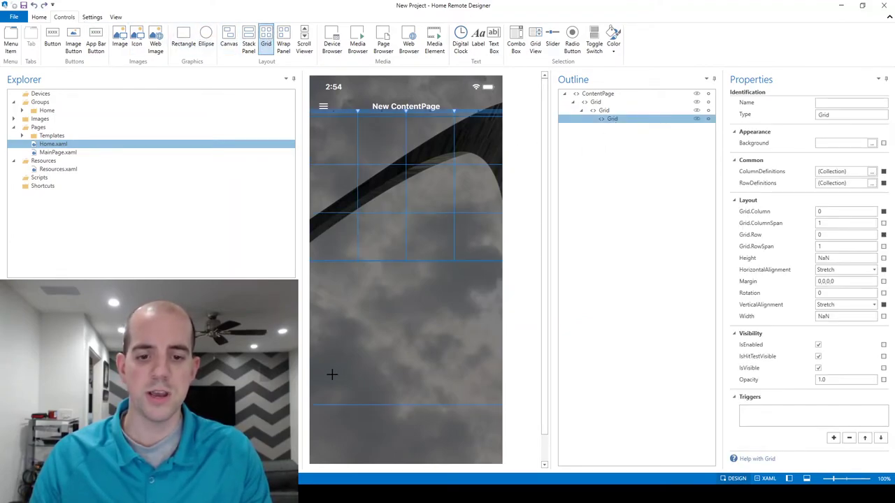
pyautogui.moveTo(324, 390); pyautogui.dragTo(487, 273)
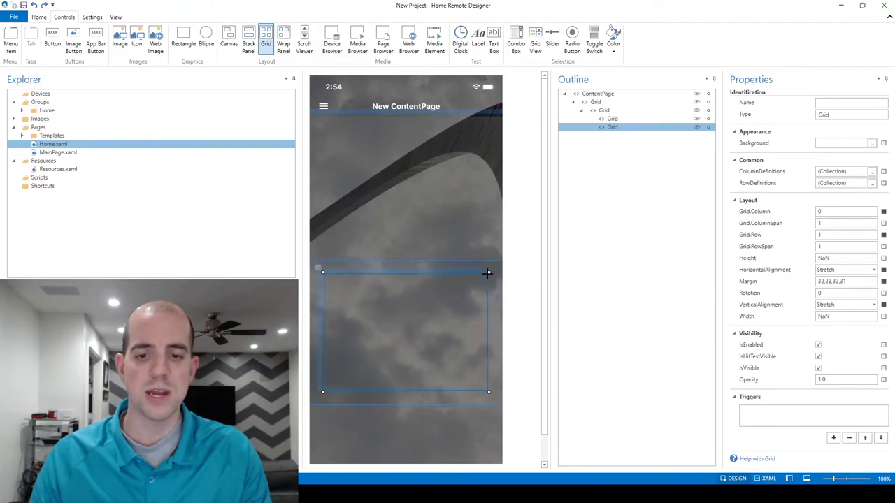
# Reset the new second child grid's margin to 0,0,0,0
pyautogui.click(616, 119)
pyautogui.click(618, 128)
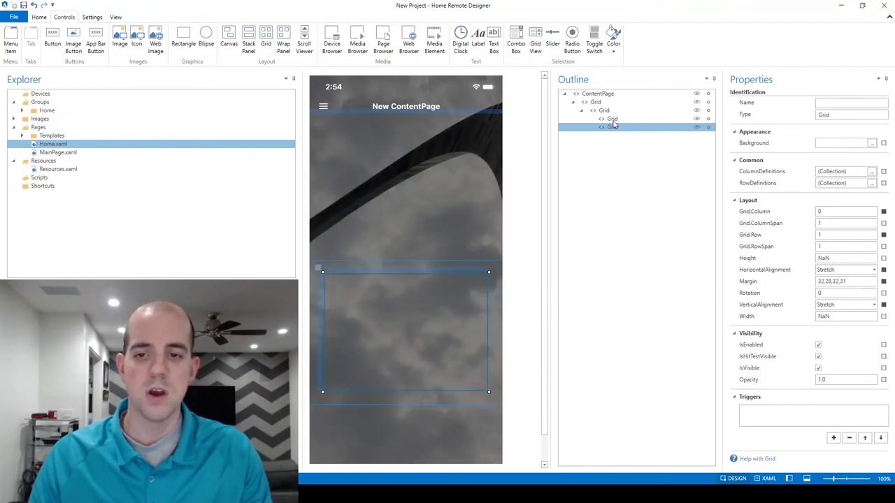
pyautogui.click(613, 119)
pyautogui.click(610, 111)
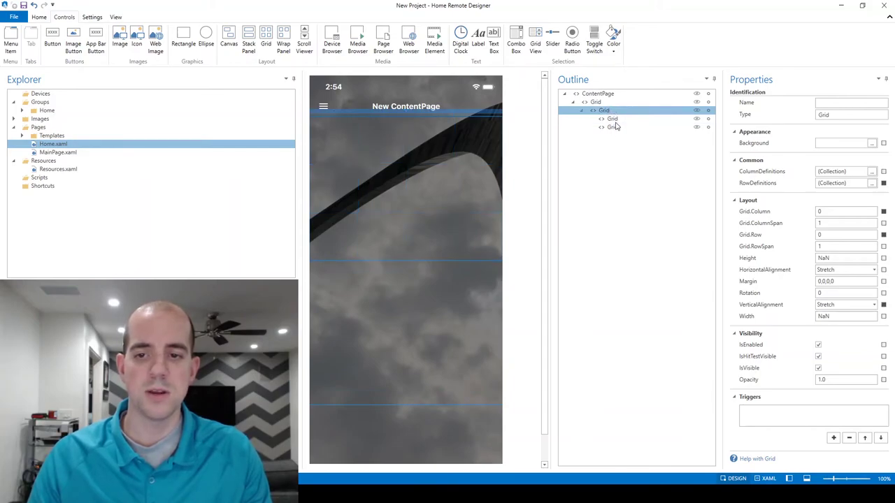
pyautogui.click(618, 129)
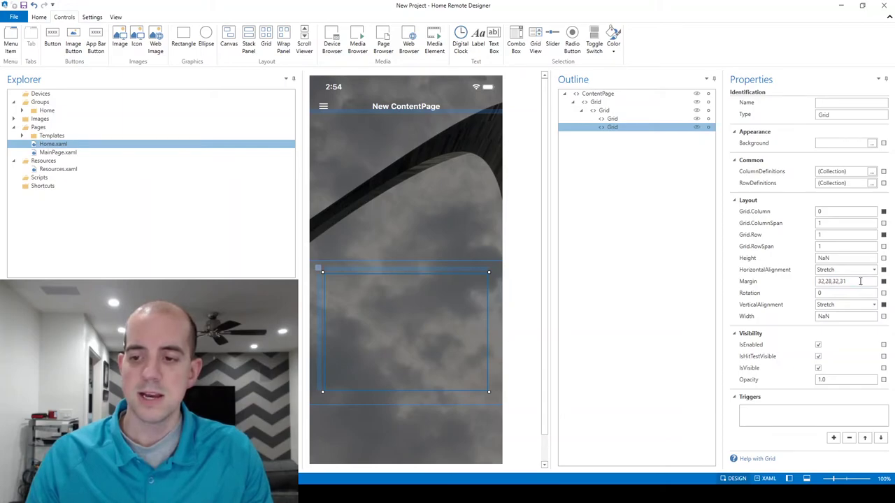
pyautogui.click(883, 282)
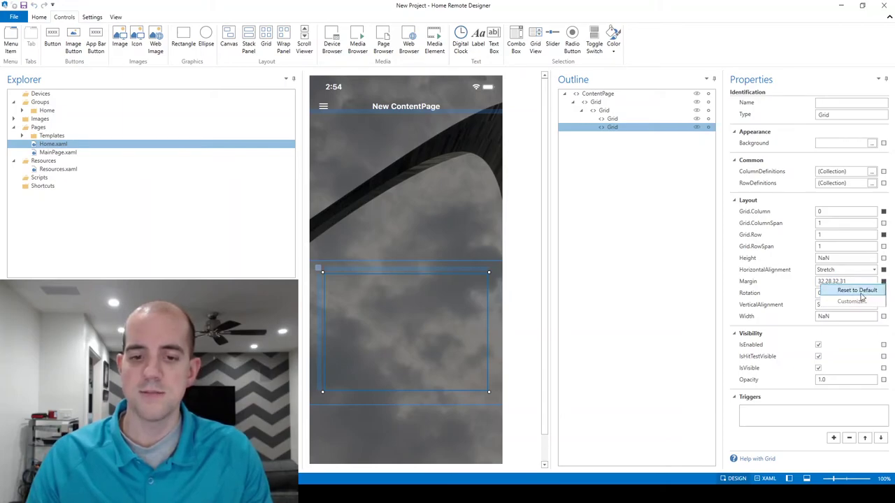
pyautogui.click(860, 290)
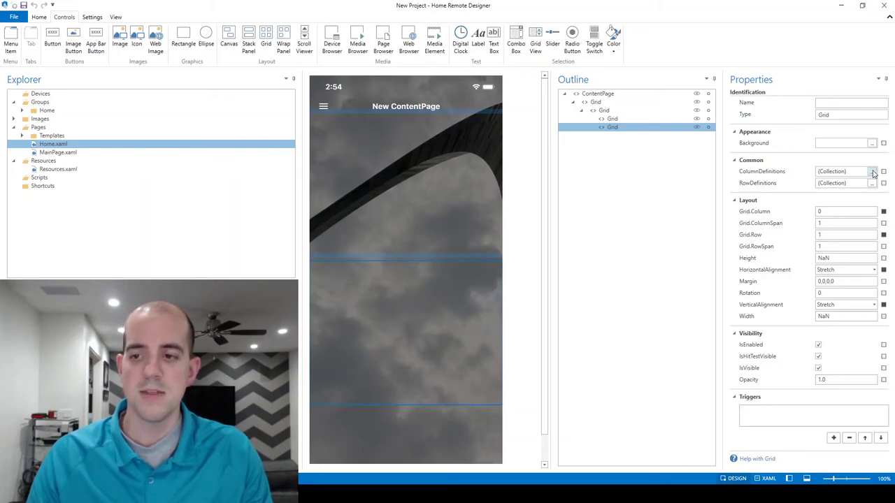
# Give the middle child grid five column definitions
pyautogui.click(872, 172)
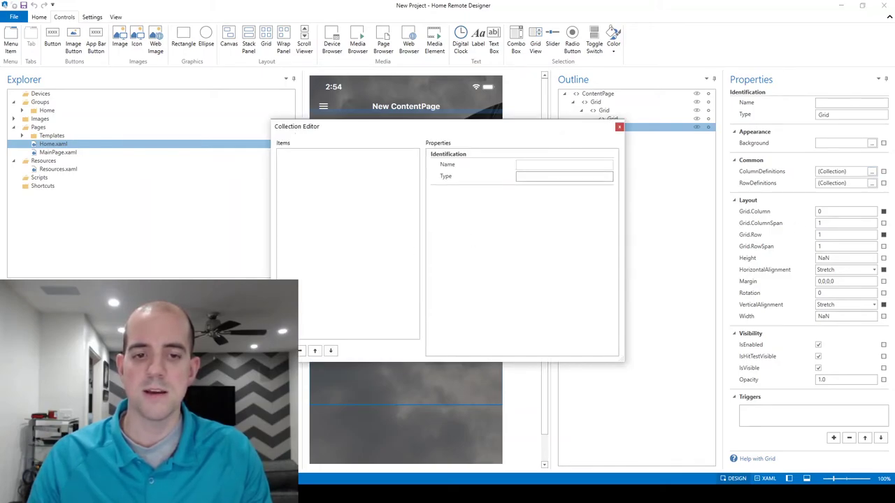
pyautogui.click(284, 351)
pyautogui.click(283, 350)
pyautogui.click(284, 350)
pyautogui.click(283, 350)
pyautogui.click(284, 350)
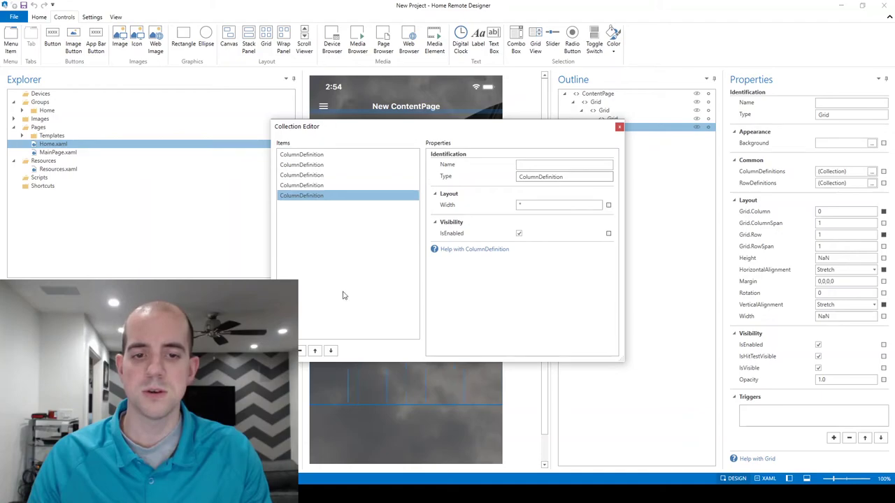
pyautogui.click(620, 127)
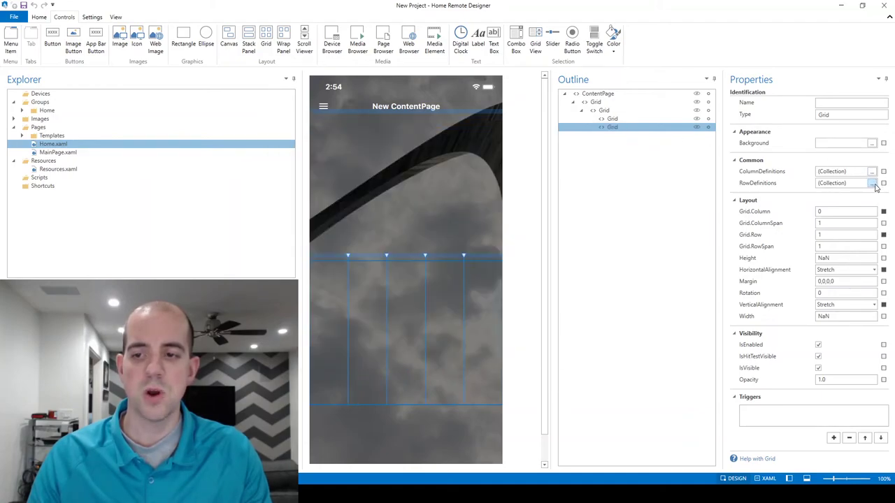
# Give the middle child grid three row definitions
pyautogui.click(871, 183)
pyautogui.click(284, 350)
pyautogui.click(284, 350)
pyautogui.click(284, 350)
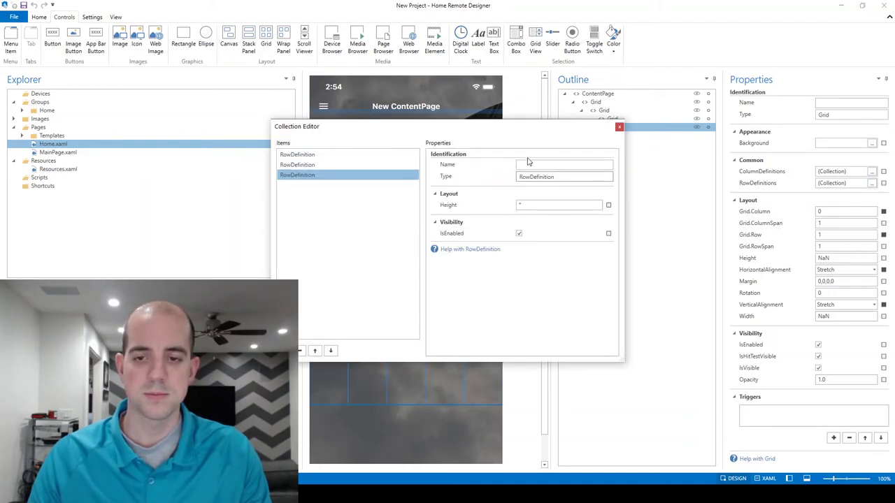
pyautogui.click(619, 127)
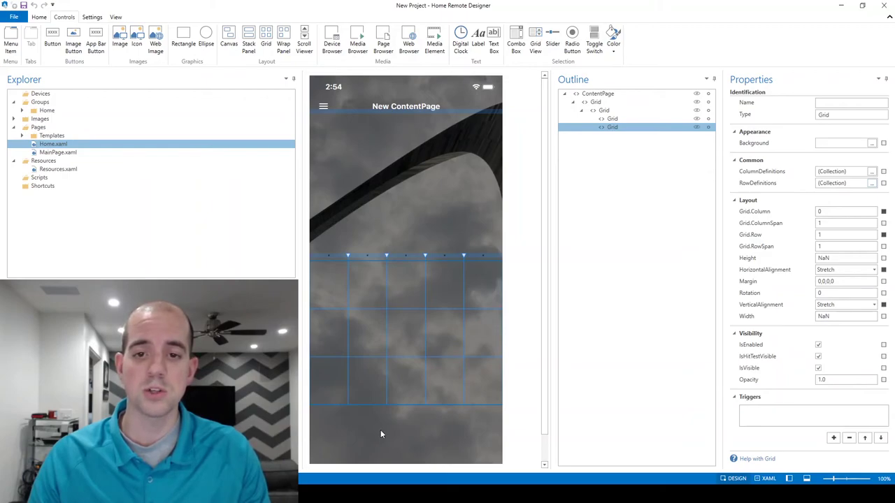
# Draw a third child grid in the parent's bottom row with margin 0,0,0,0
pyautogui.click(478, 434)
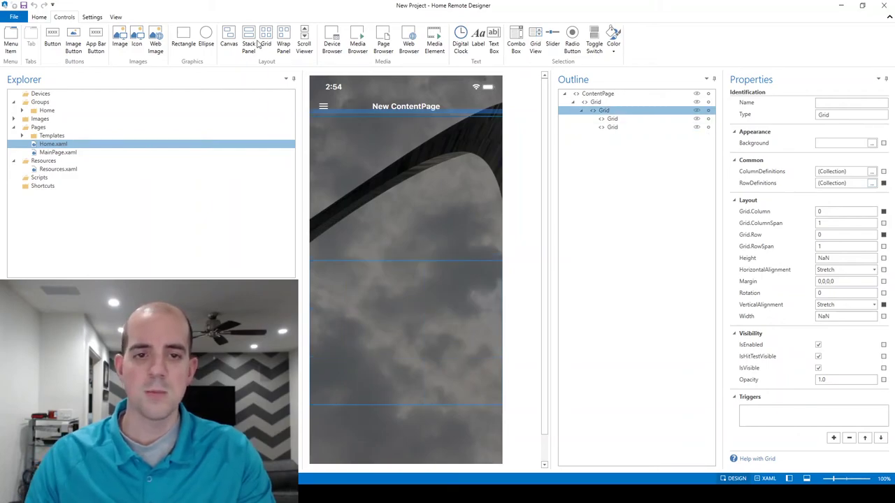
pyautogui.click(265, 39)
pyautogui.moveTo(334, 414); pyautogui.dragTo(484, 455)
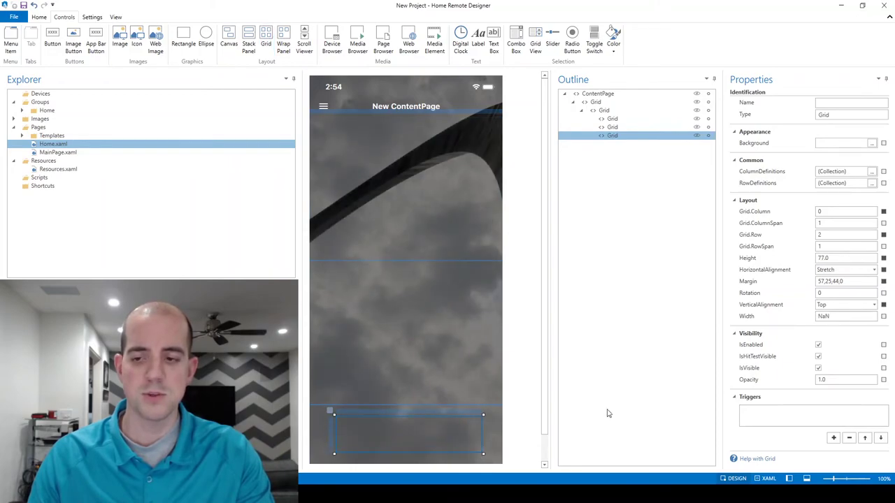
pyautogui.click(883, 281)
pyautogui.click(857, 290)
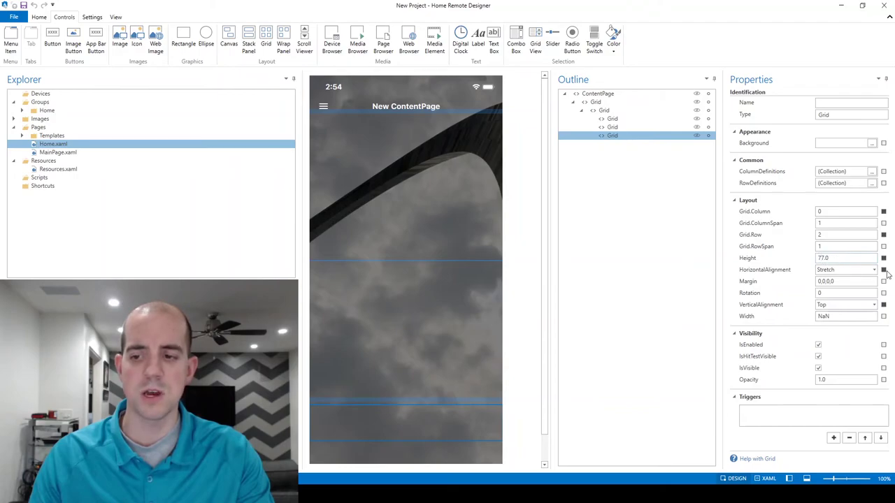
# Reset the bottom grid's height to Auto and add one row definition
pyautogui.click(883, 258)
pyautogui.click(872, 267)
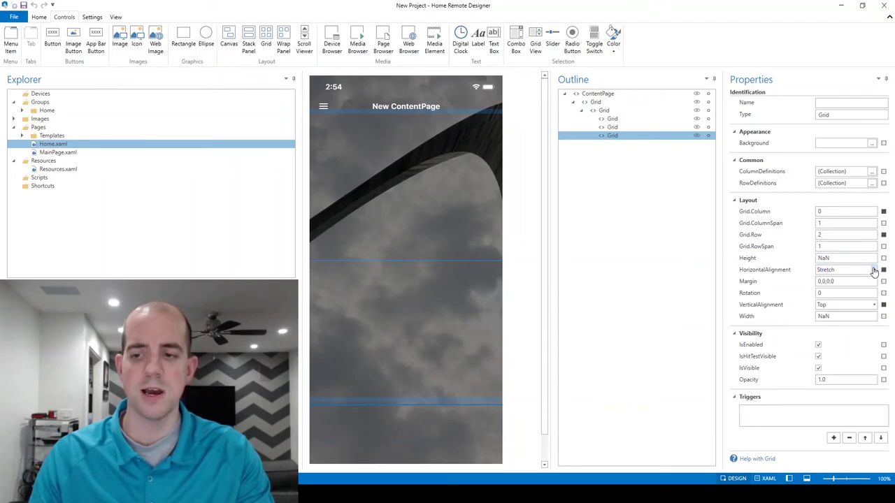
pyautogui.click(872, 183)
pyautogui.click(301, 350)
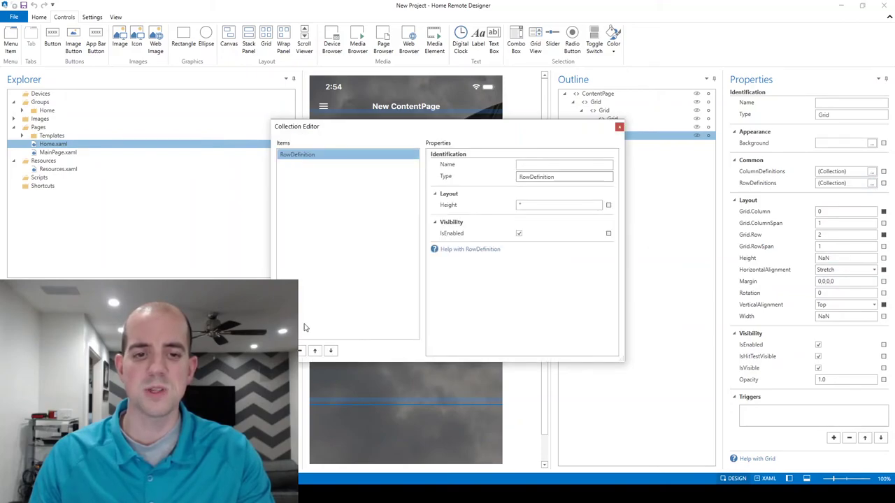
# Apply the bottom grid's single row and give it two column definitions
pyautogui.click(619, 128)
pyautogui.click(872, 171)
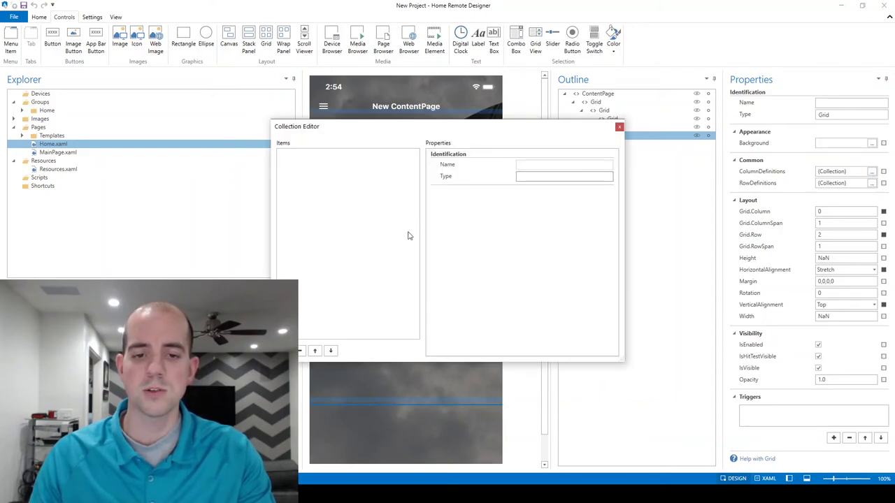
pyautogui.click(301, 350)
pyautogui.click(301, 350)
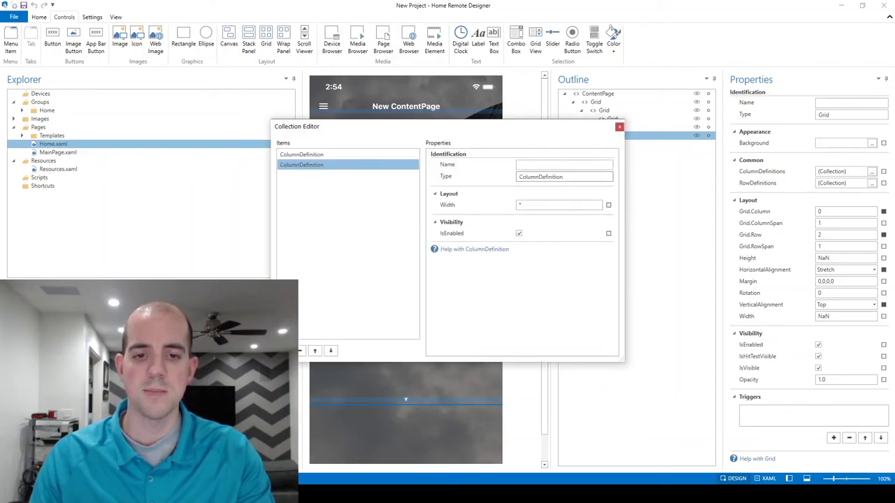
pyautogui.click(318, 156)
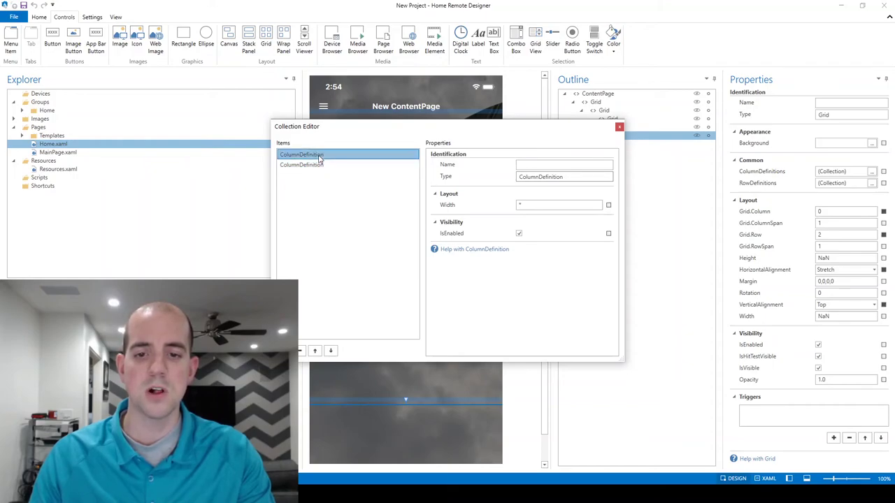
pyautogui.click(520, 204)
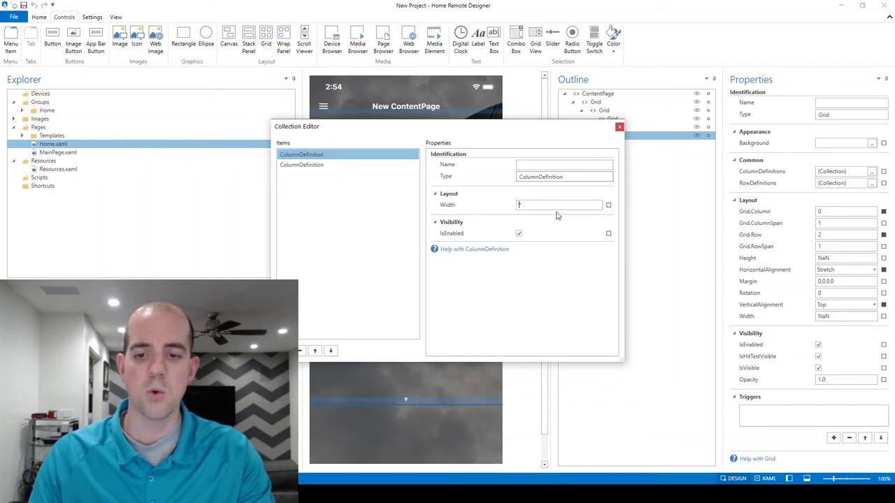
pyautogui.click(331, 166)
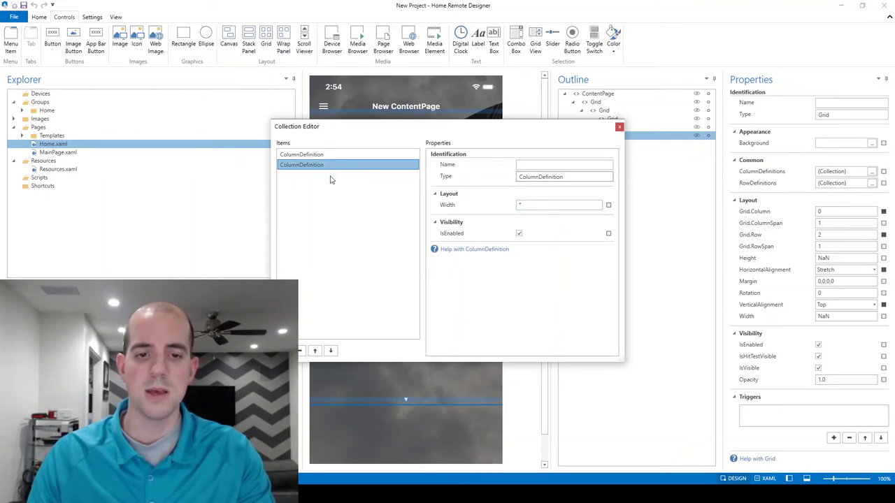
pyautogui.click(619, 128)
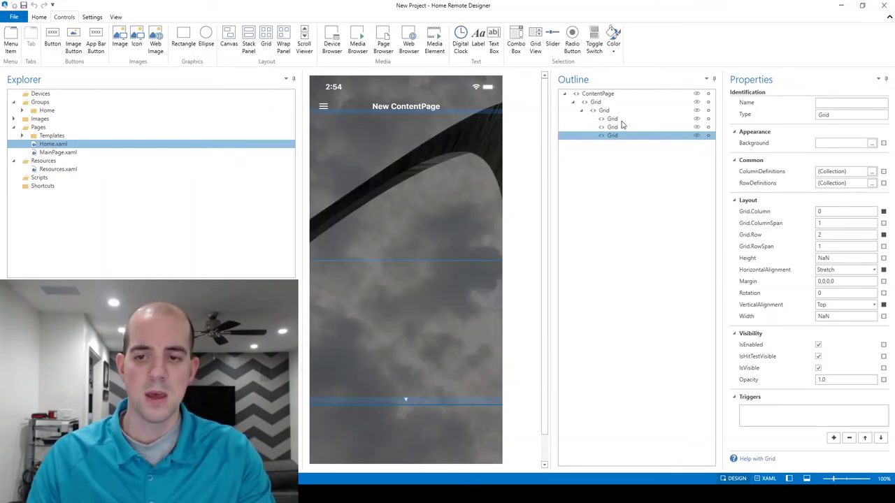
# Reset the bottom grid's vertical alignment from Top to Stretch so it fills row 2
pyautogui.click(619, 130)
pyautogui.click(619, 136)
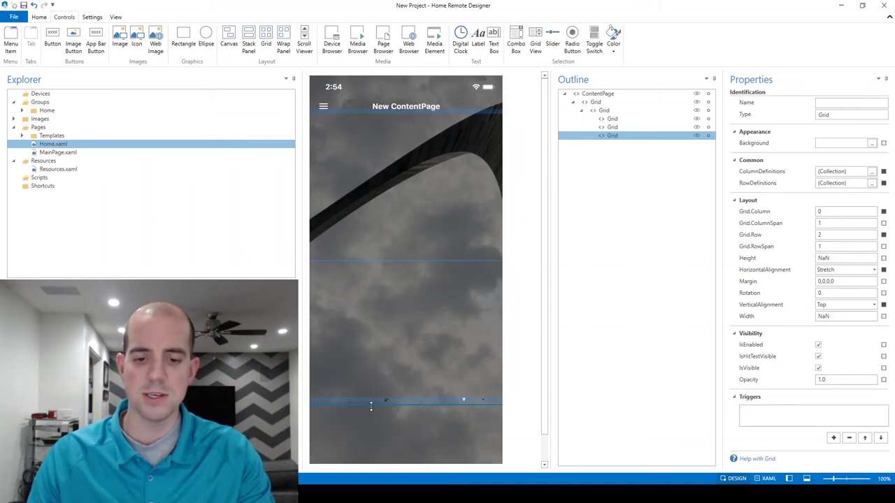
pyautogui.click(461, 400)
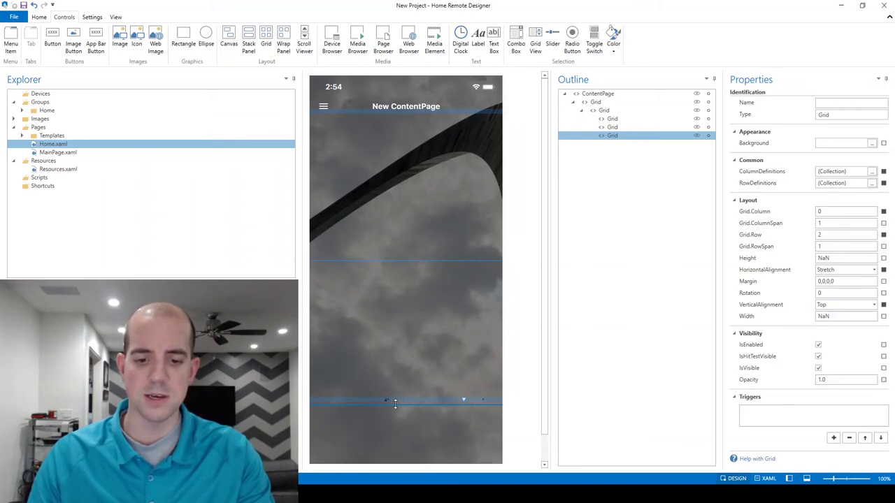
pyautogui.click(884, 306)
pyautogui.click(851, 311)
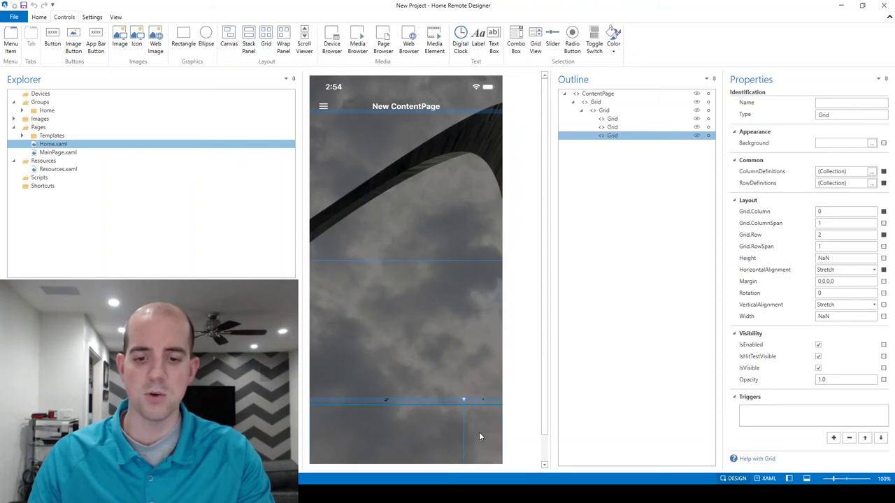
pyautogui.click(448, 210)
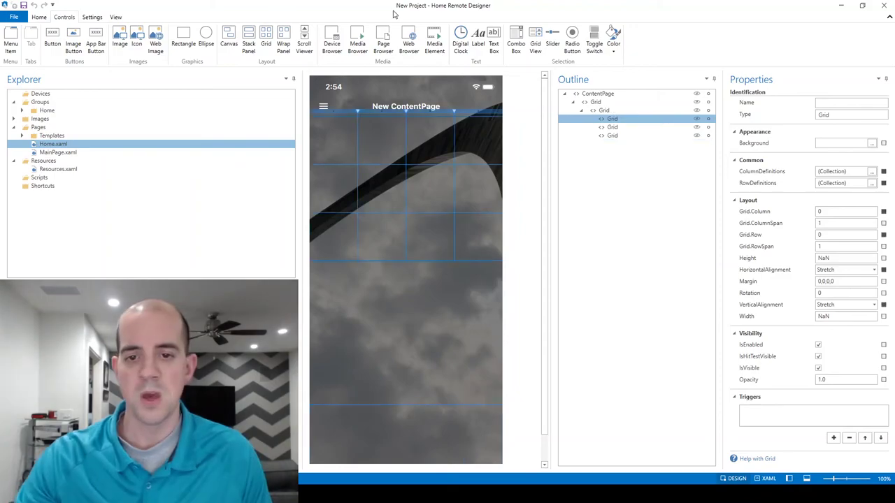
pyautogui.click(604, 111)
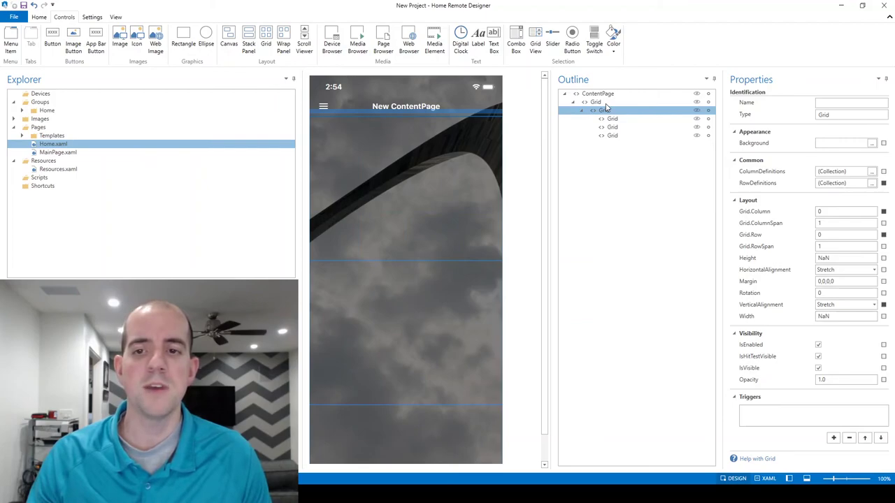
pyautogui.click(605, 104)
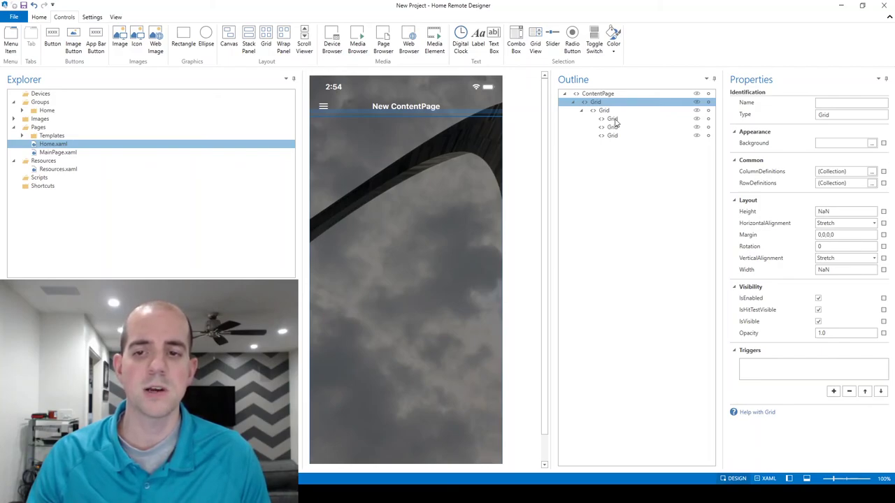
pyautogui.click(613, 121)
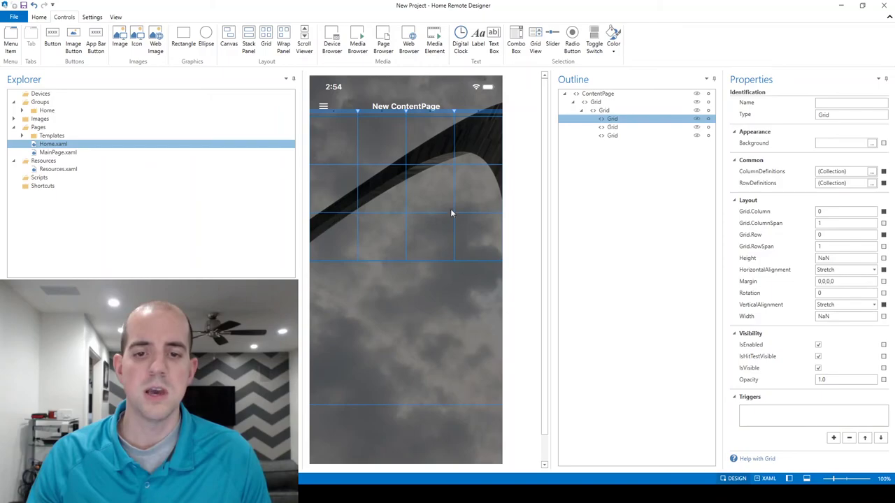
pyautogui.click(623, 129)
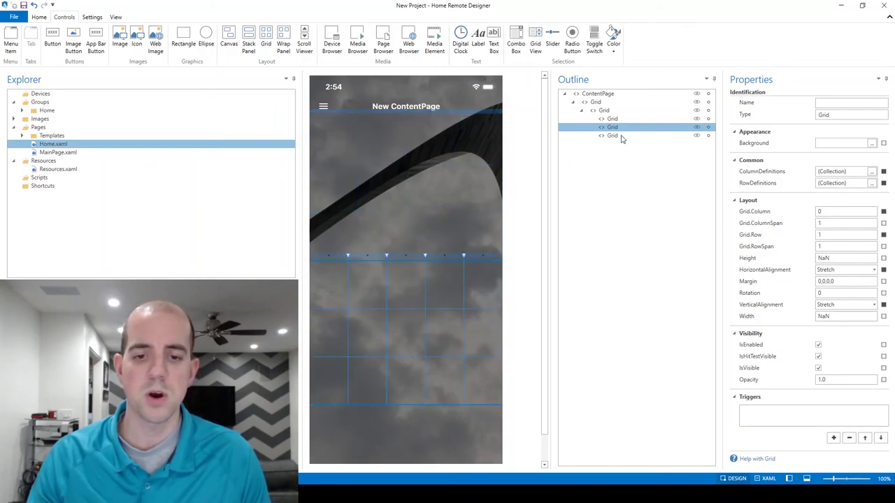
pyautogui.click(621, 137)
pyautogui.click(623, 126)
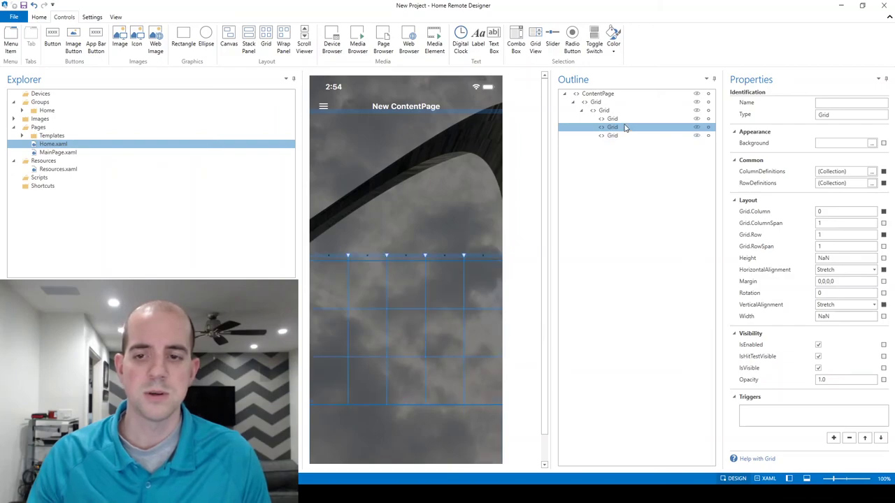
pyautogui.click(603, 110)
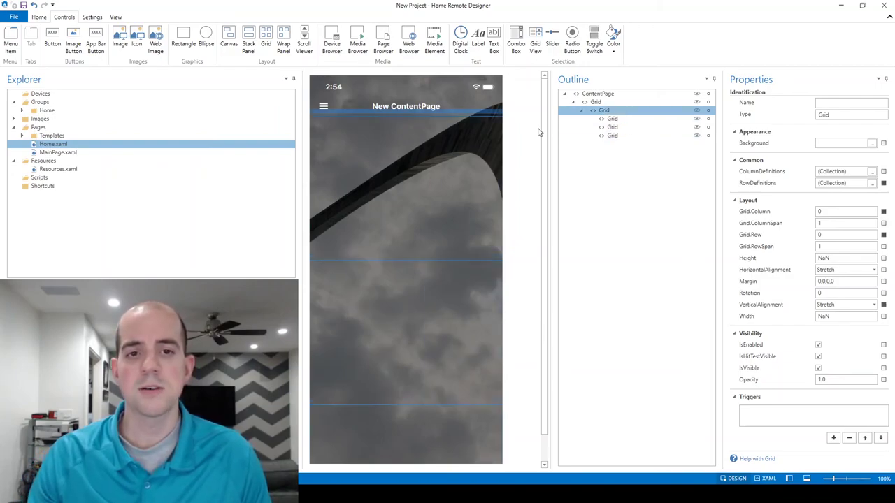